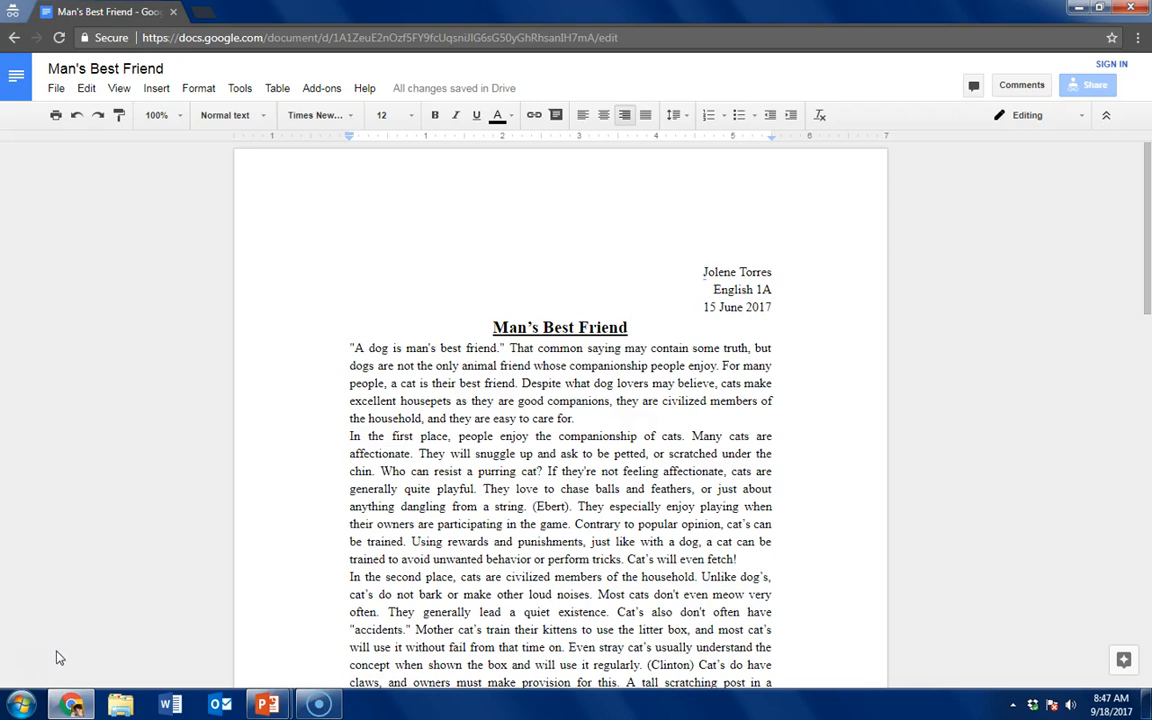
Review the essay's current formatting from the heading through to the Works Cited entries
click(55, 656)
scroll(52, 660, down, 3)
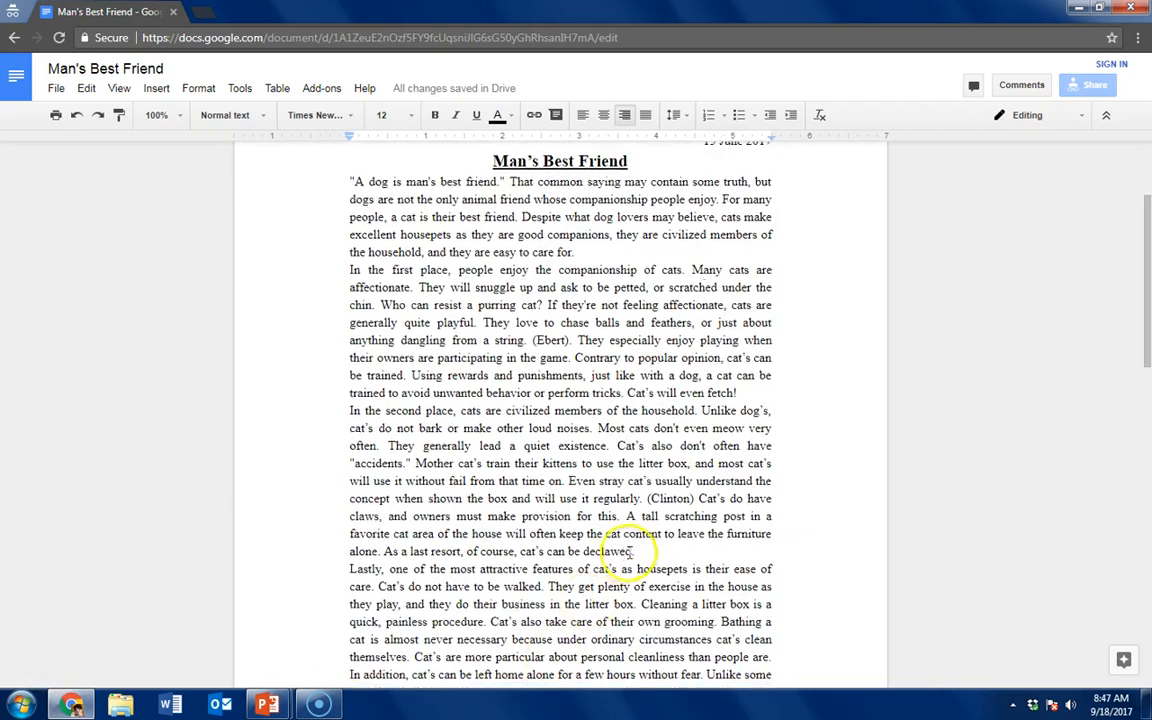
scroll(620, 550, down, 10)
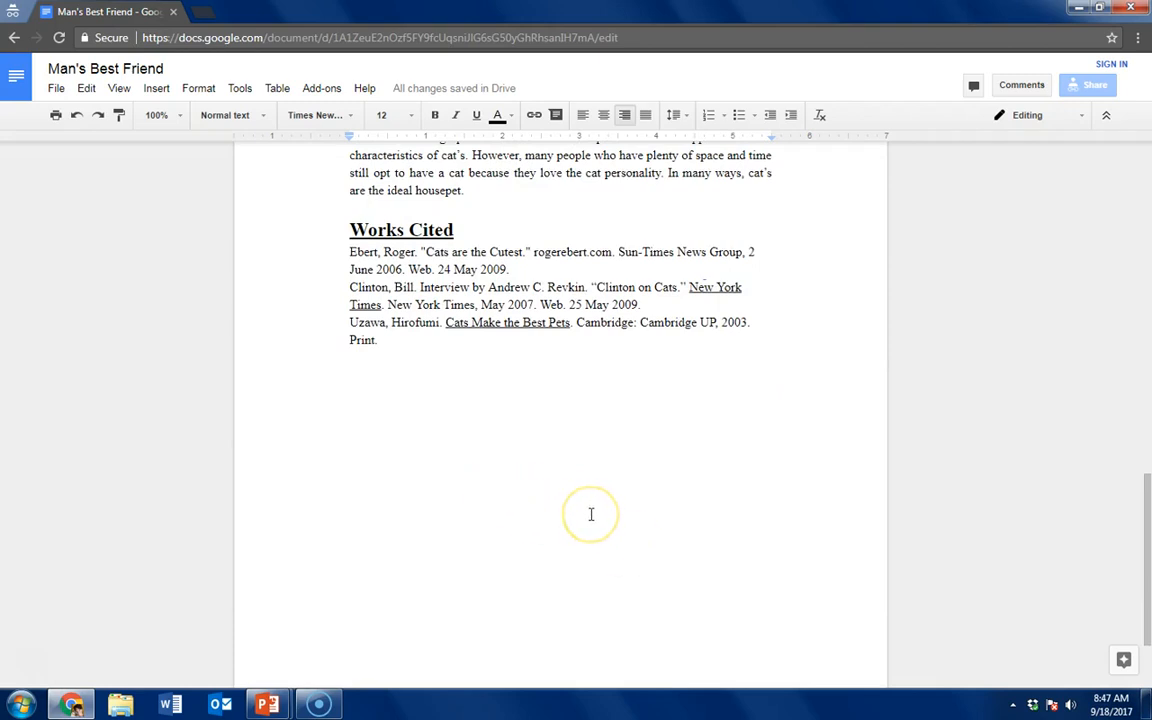
scroll(572, 513, up, 1)
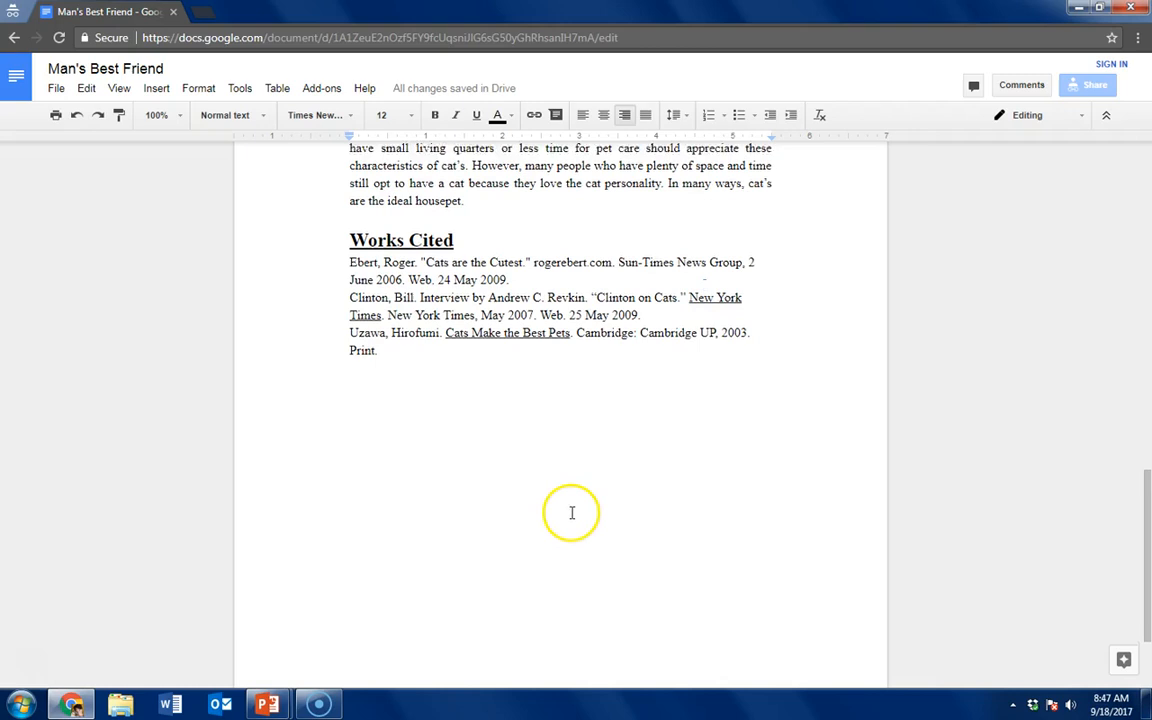
scroll(572, 513, up, 15)
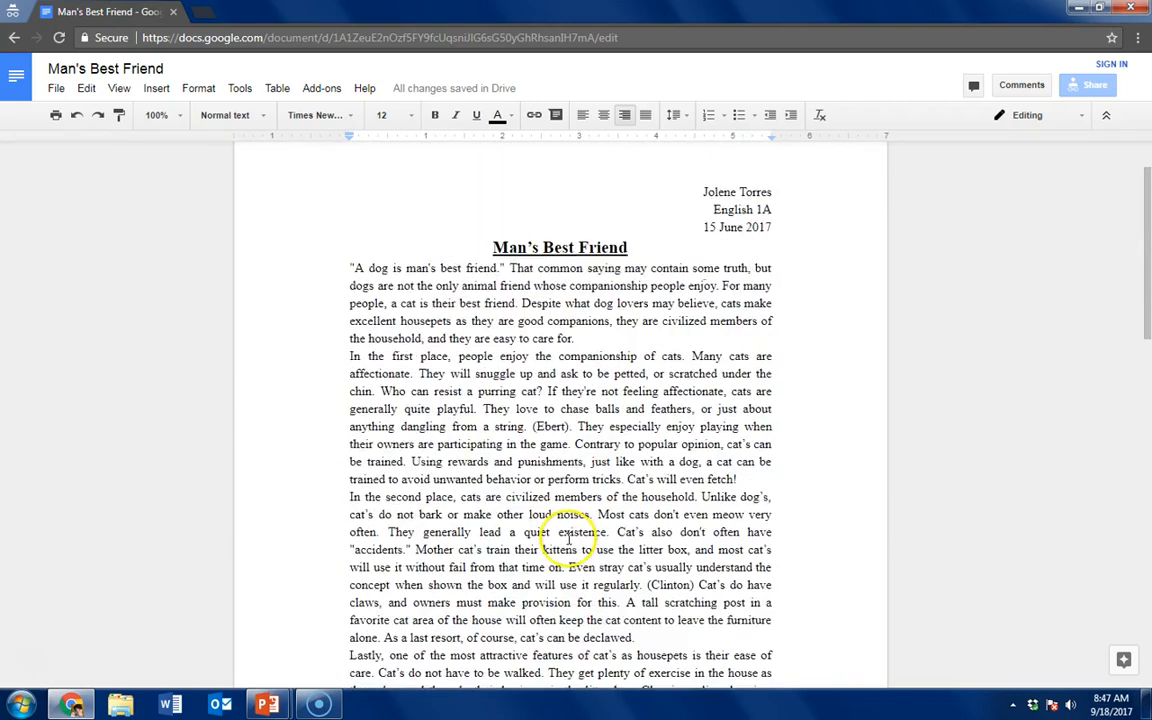
scroll(570, 540, up, 2)
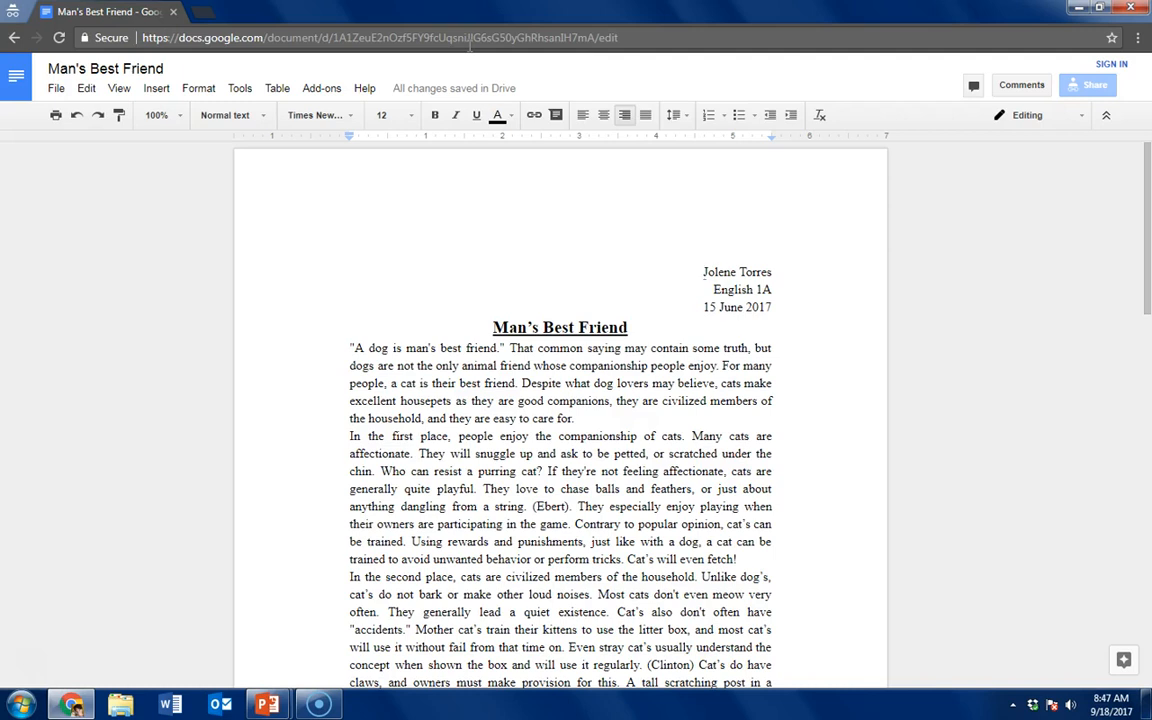
Set the entire document's text to Times New Roman, size 12
key(ctrl+a)
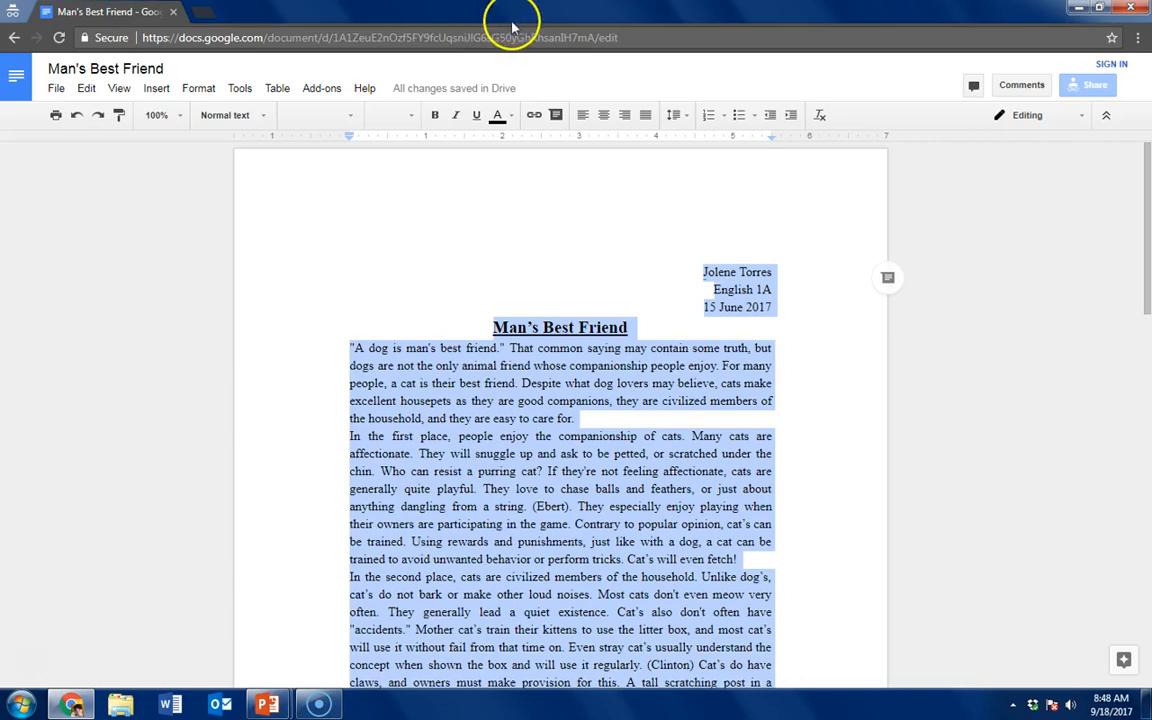
click(352, 120)
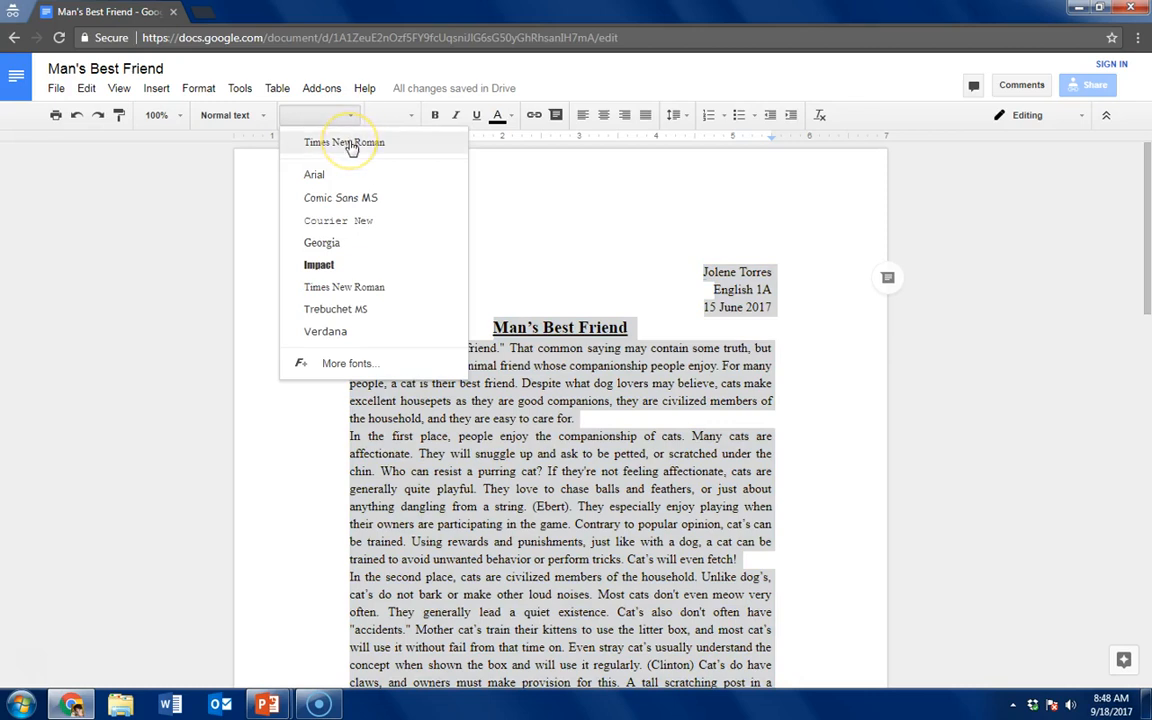
click(348, 143)
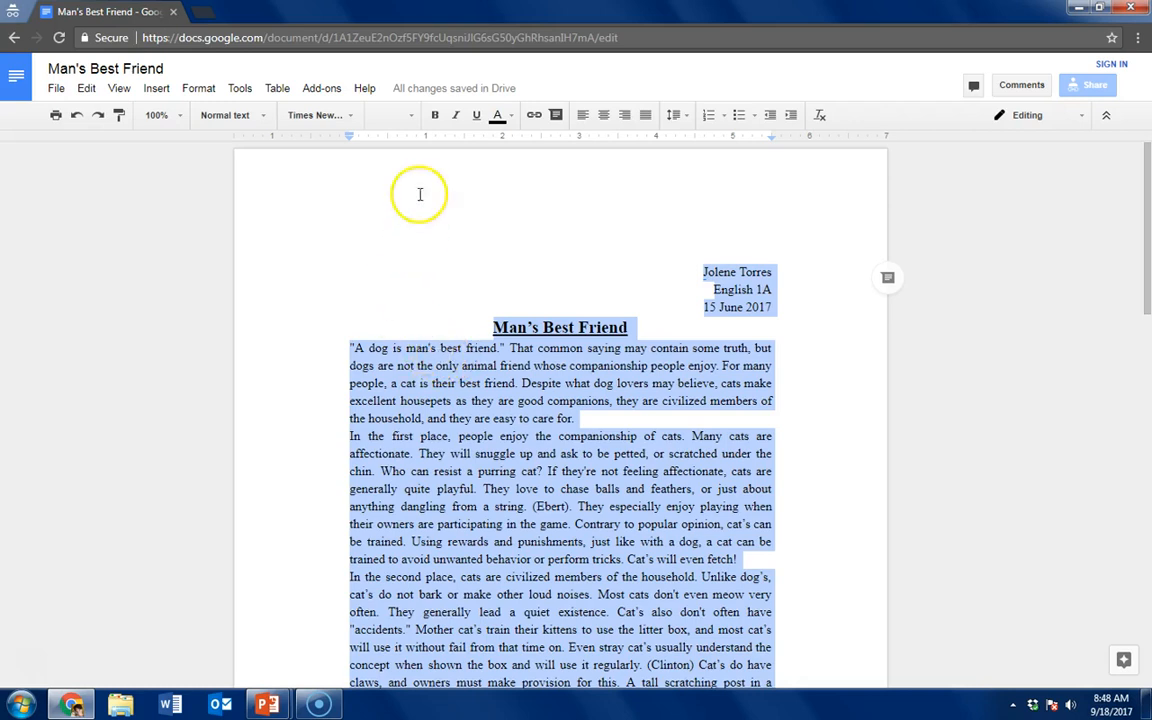
click(410, 115)
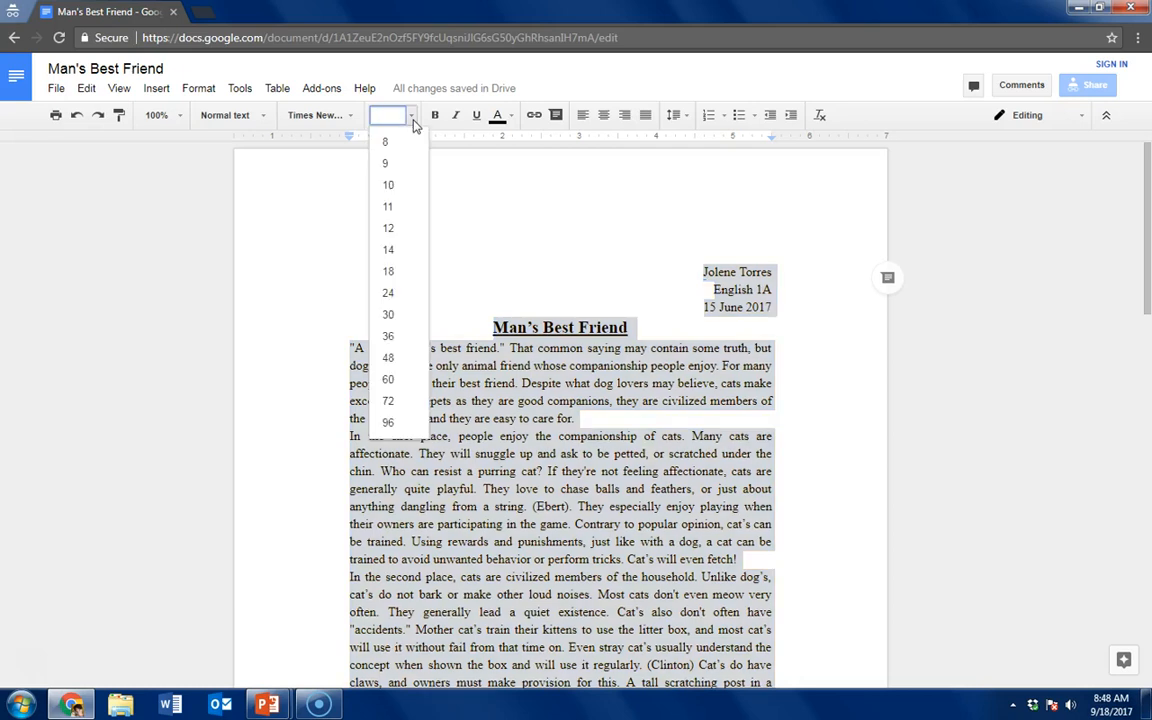
click(390, 228)
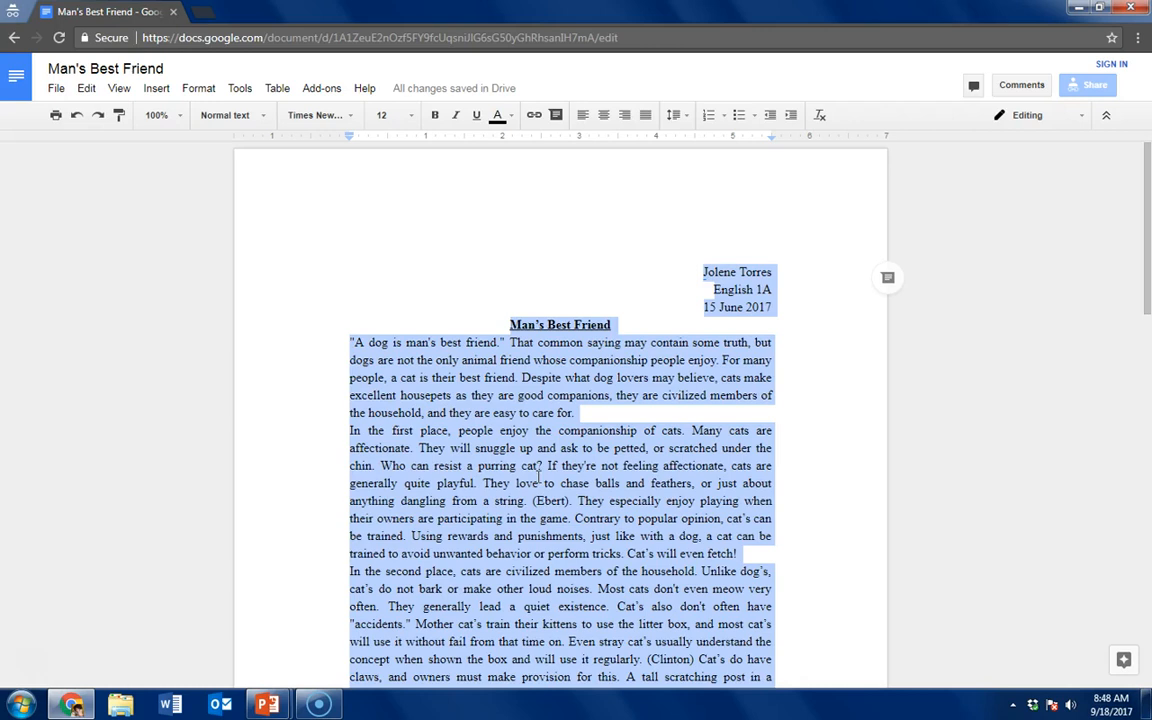
Remove bold and underline from the whole document and align all of its text left
key(ctrl+b)
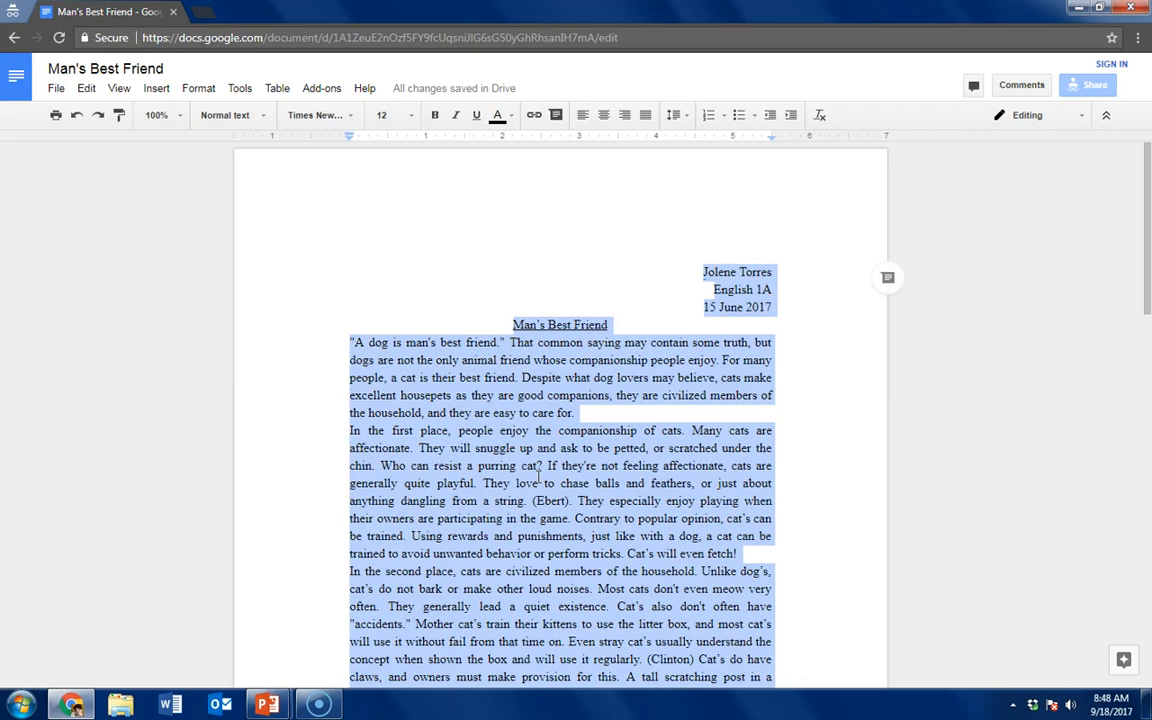
key(ctrl+u)
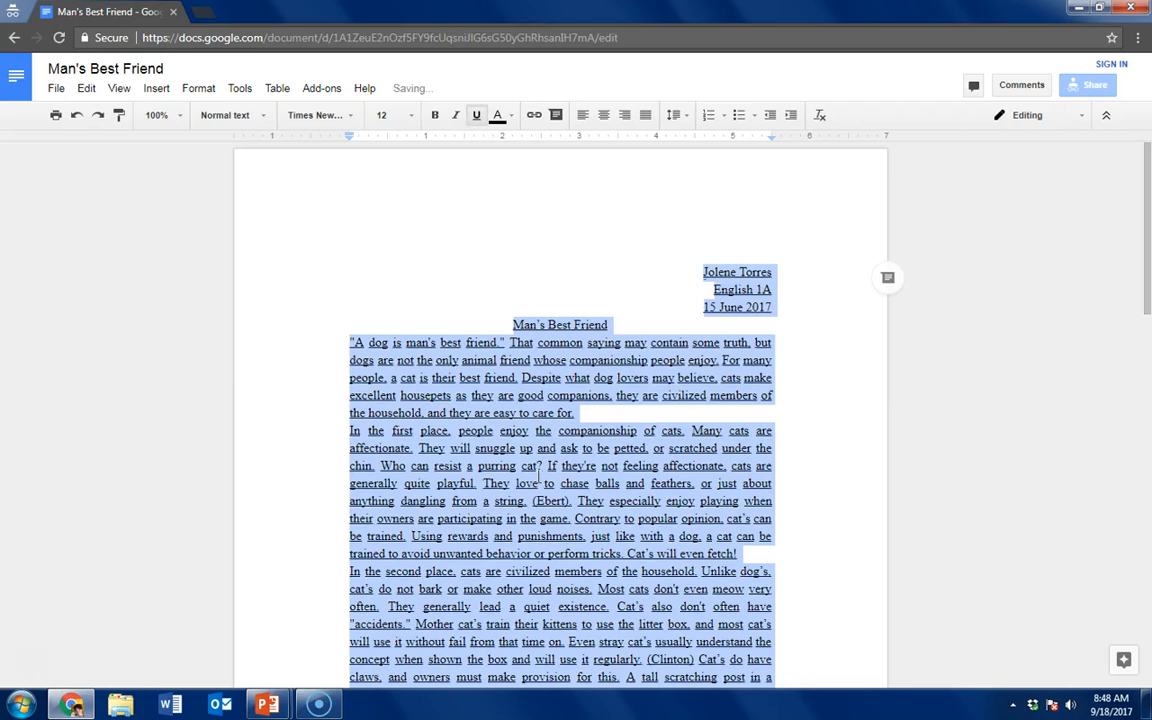
key(ctrl+u)
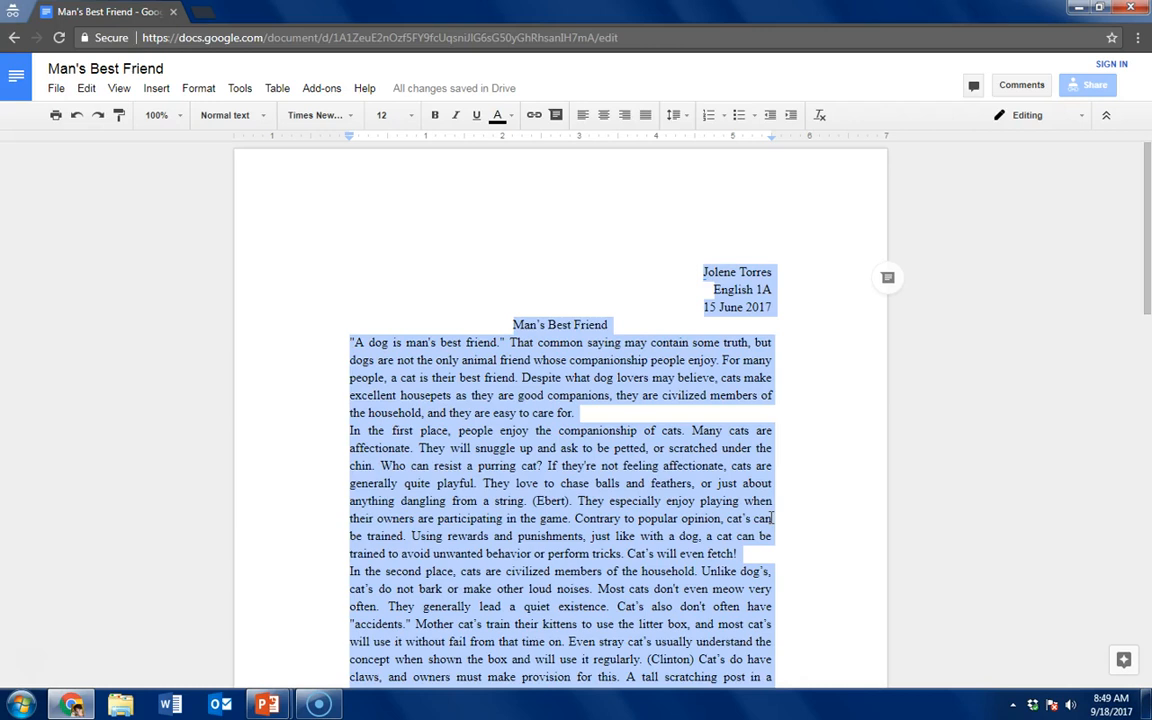
key(ctrl+shift+l)
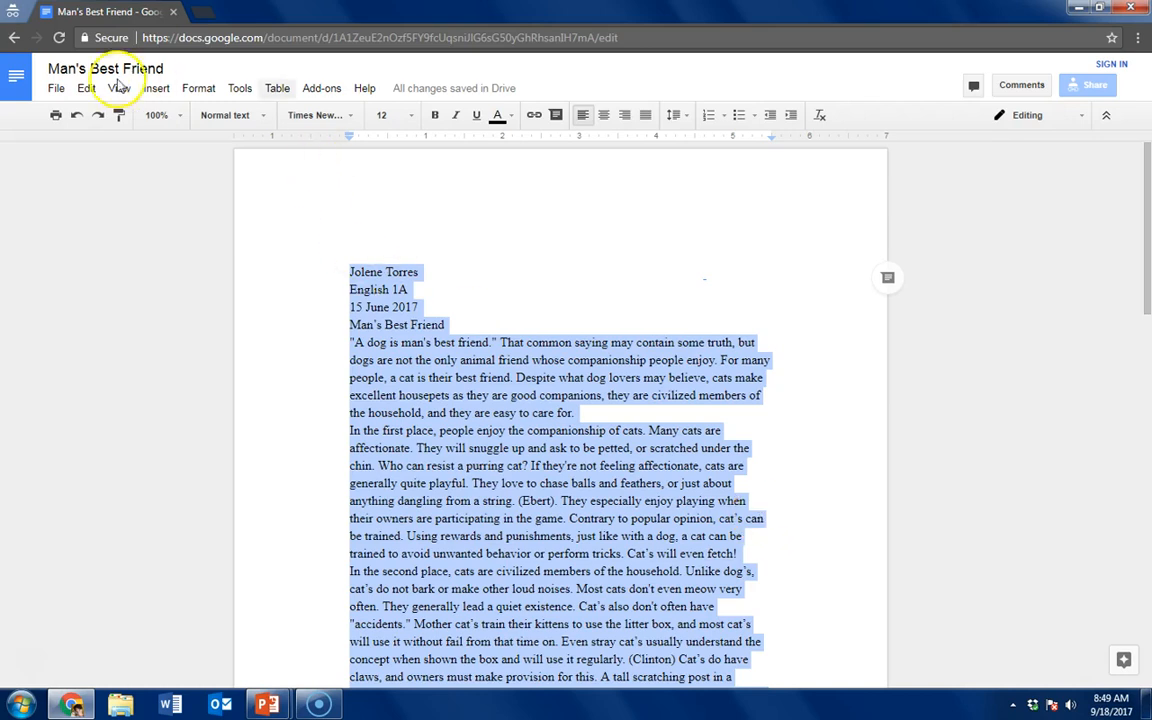
Set the top, bottom, left and right page margins to 1 inch and the whole document's line spacing to Double
click(57, 90)
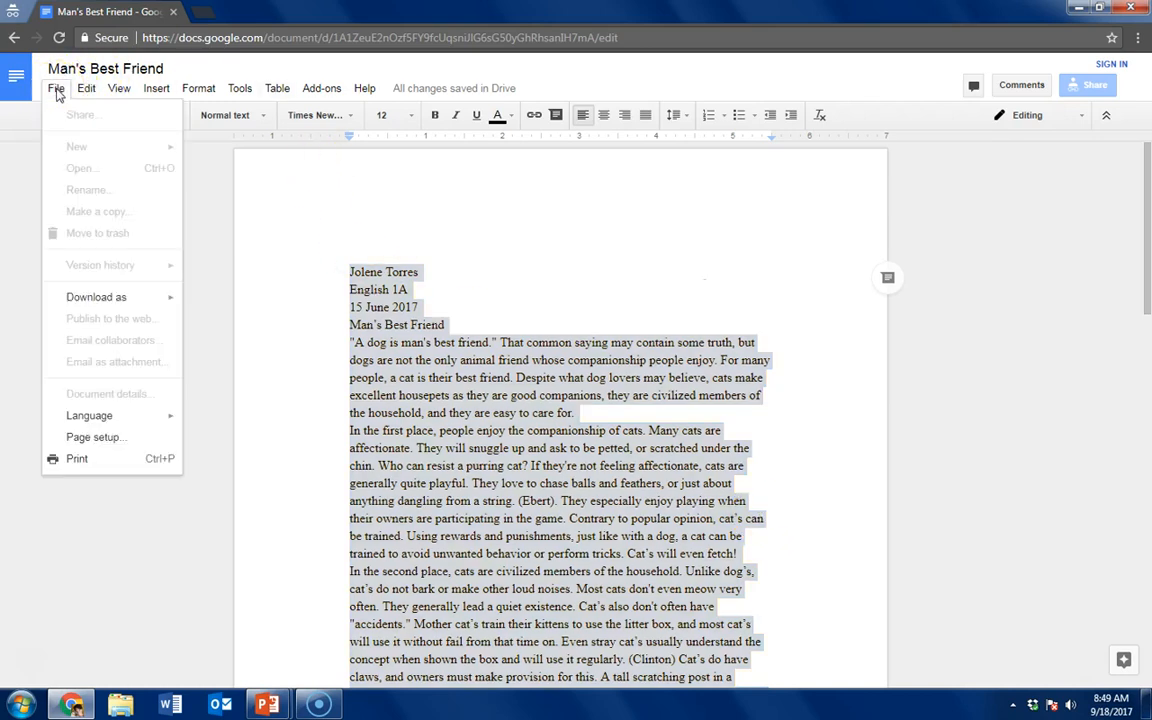
click(113, 440)
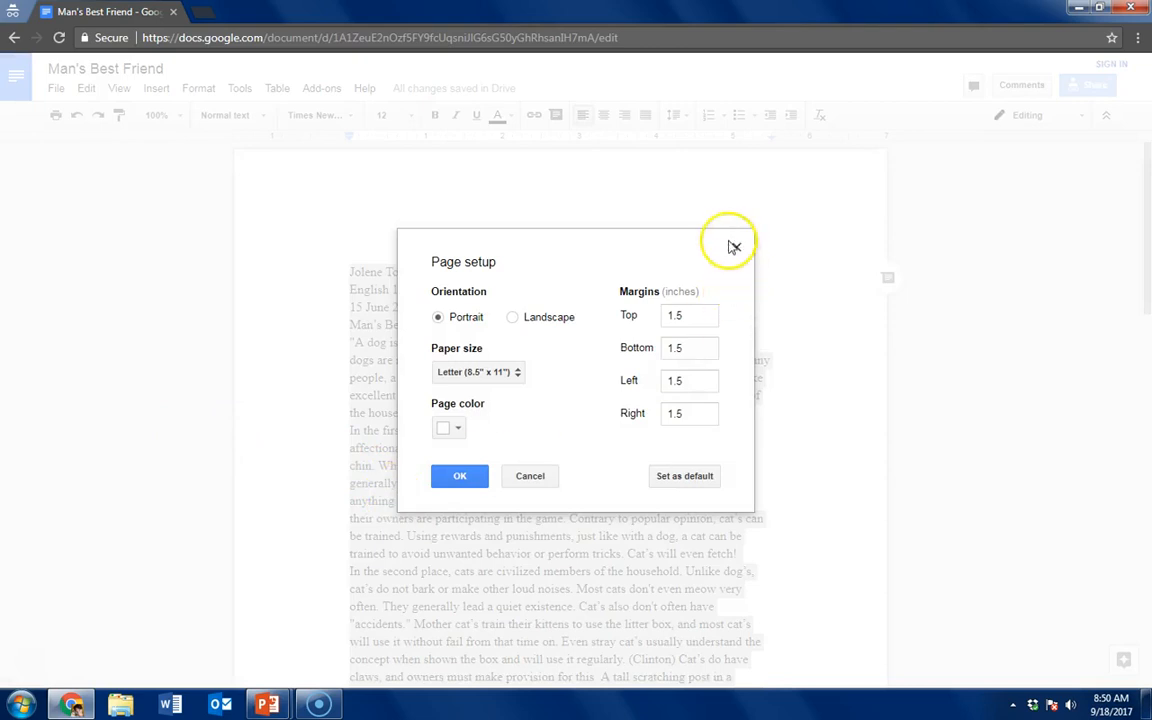
click(690, 316)
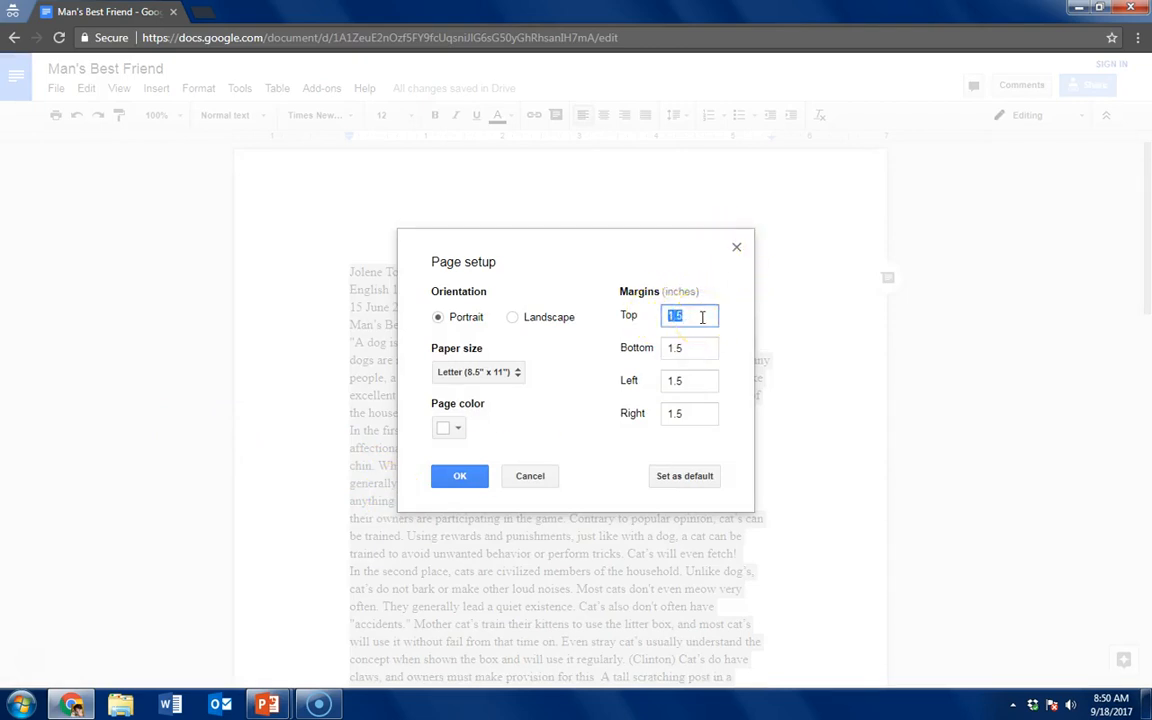
text(1)
key(Tab)
text(1)
key(Tab)
text(1)
key(Tab)
text(1)
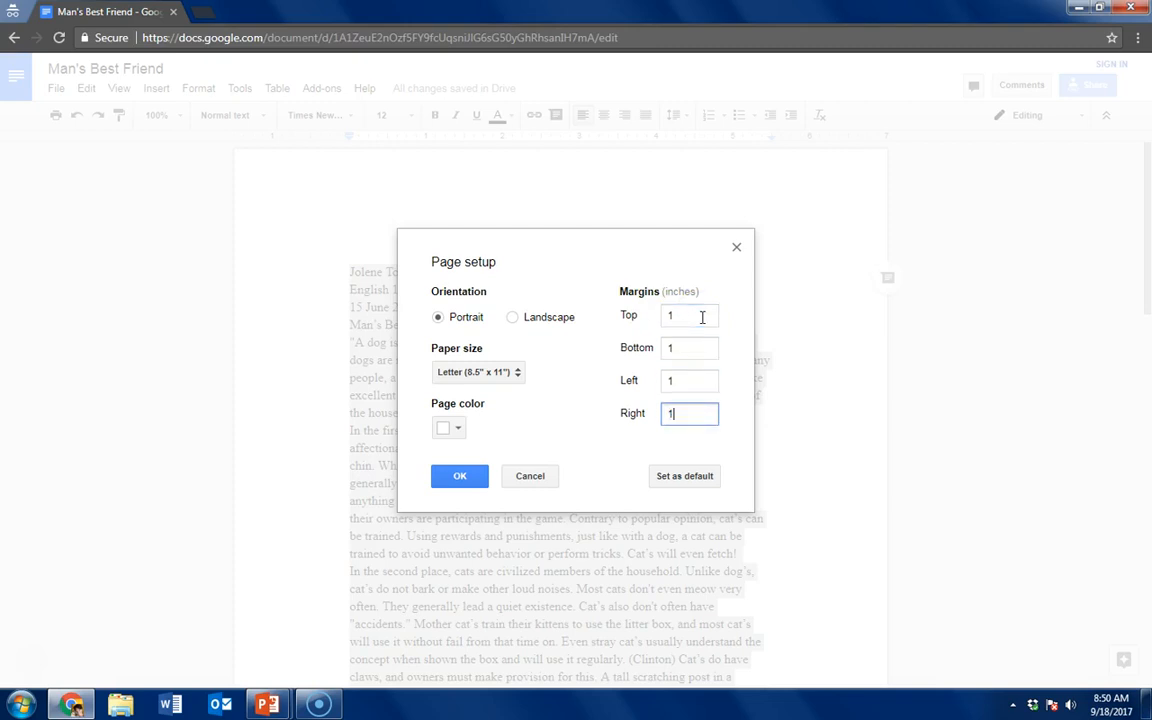
click(467, 484)
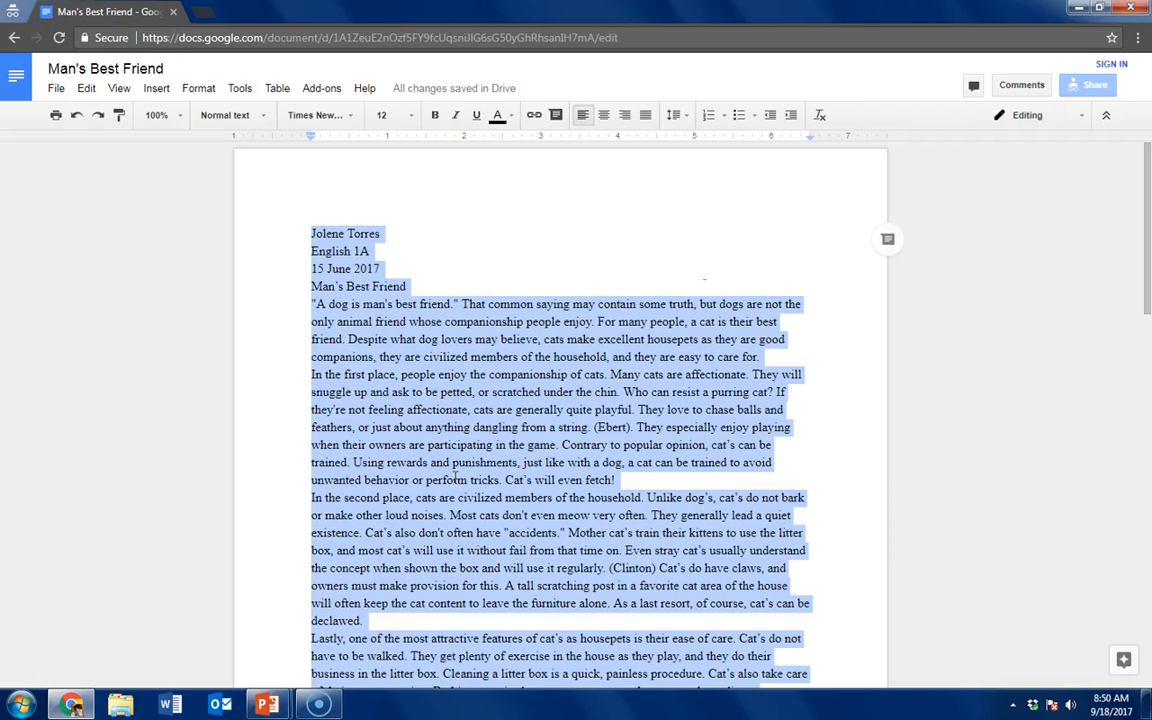
click(688, 118)
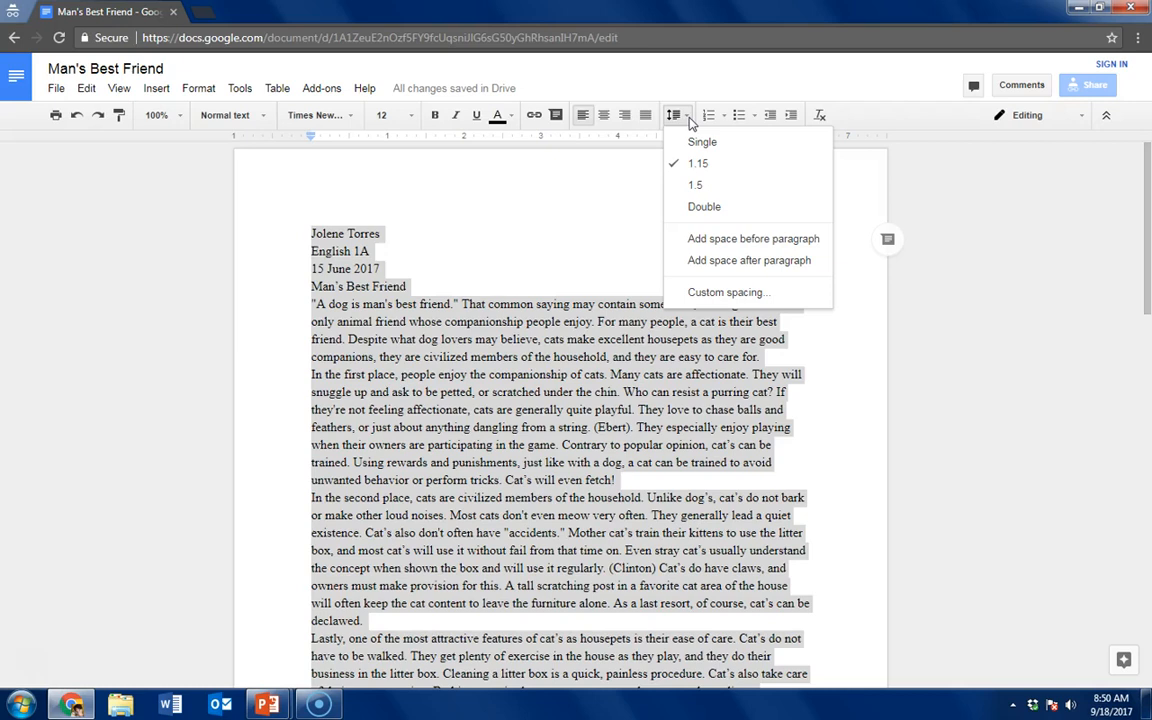
click(705, 208)
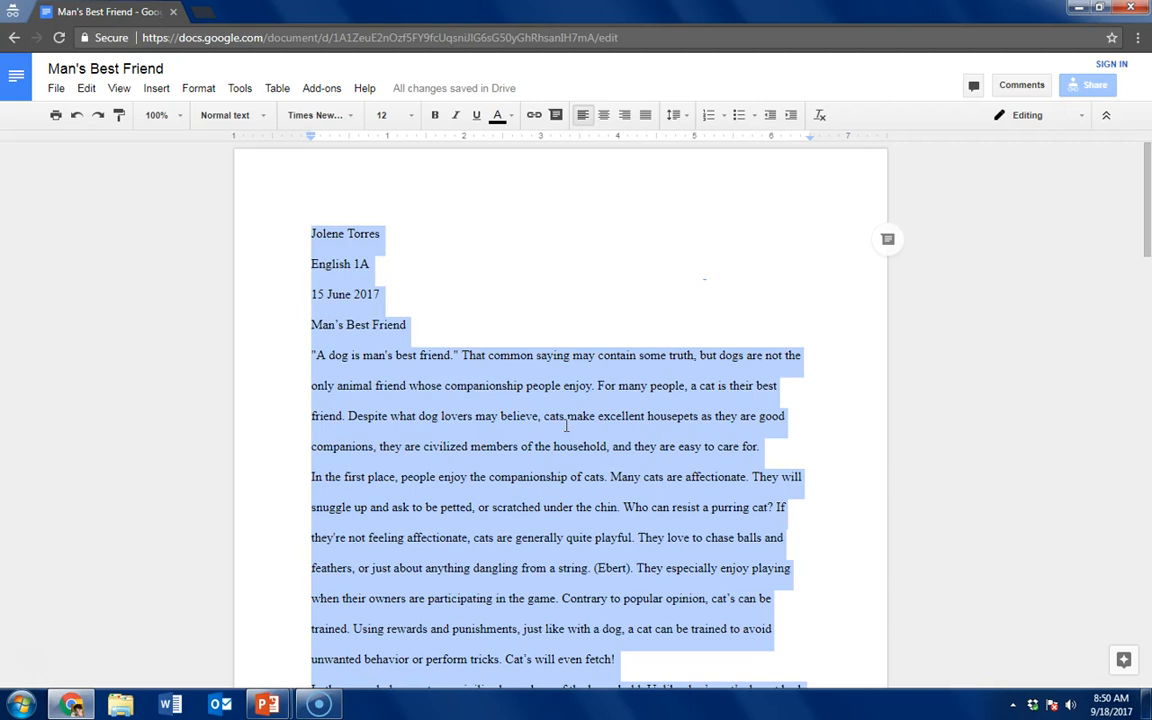
Insert page numbers in the upper-right corner of every page, starting with the first page
click(155, 92)
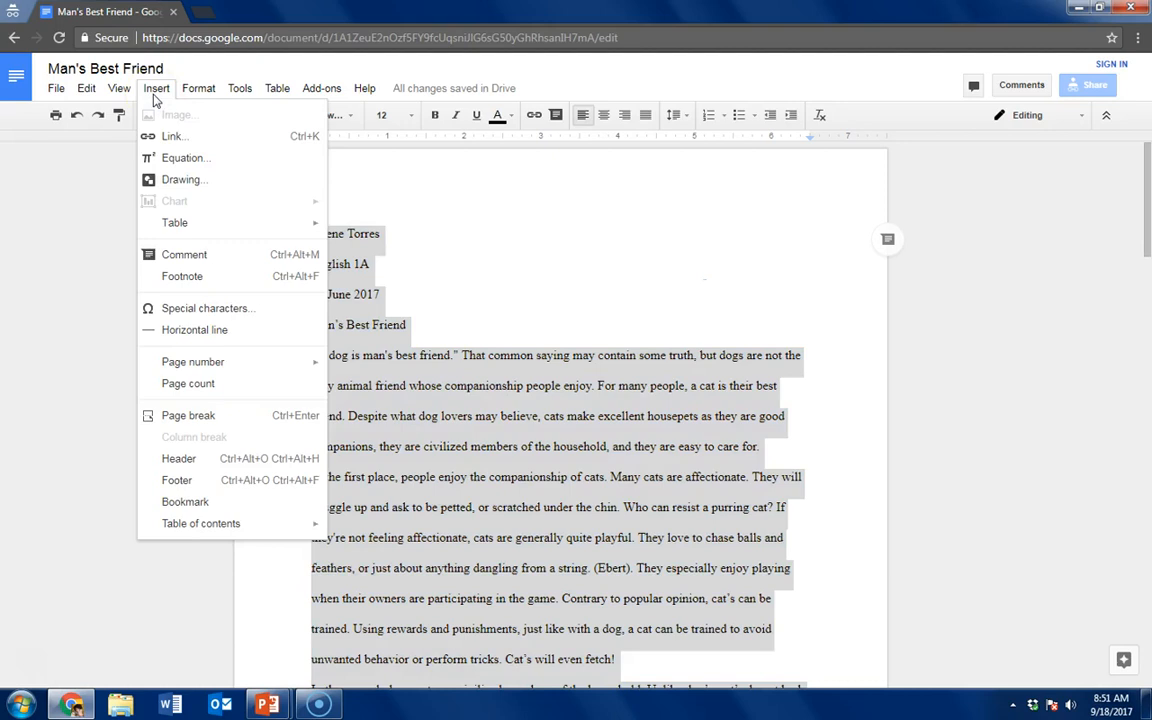
mouse_move(241, 372)
click(240, 362)
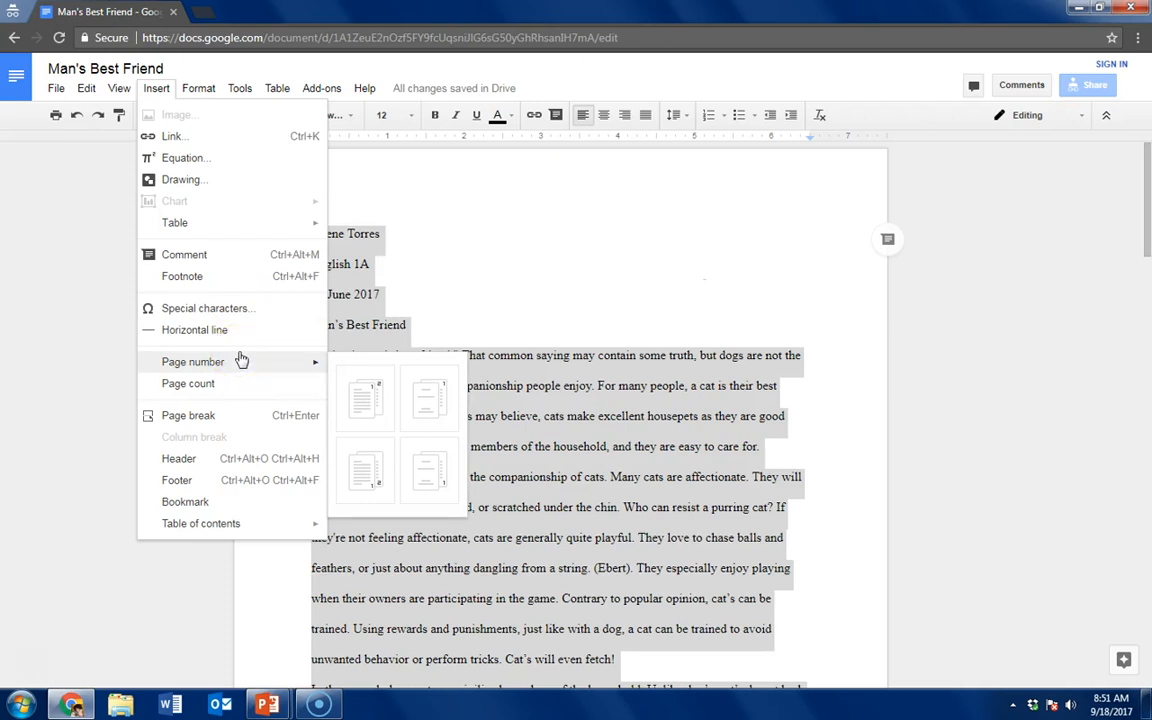
click(362, 404)
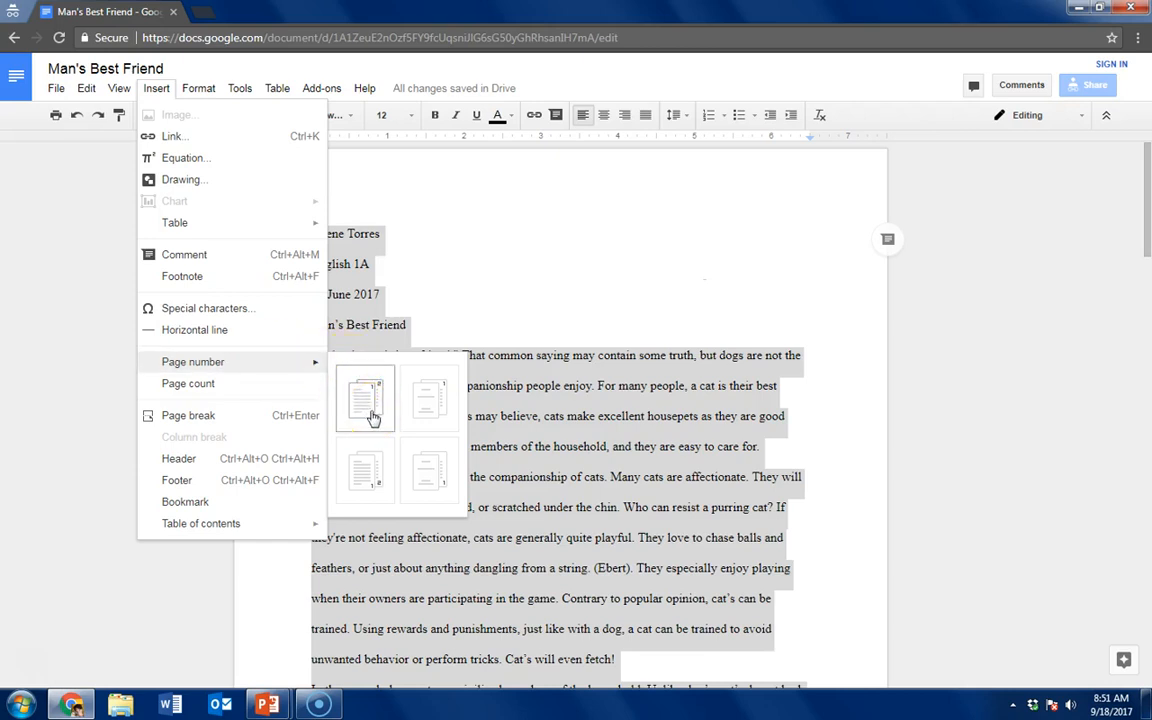
click(368, 412)
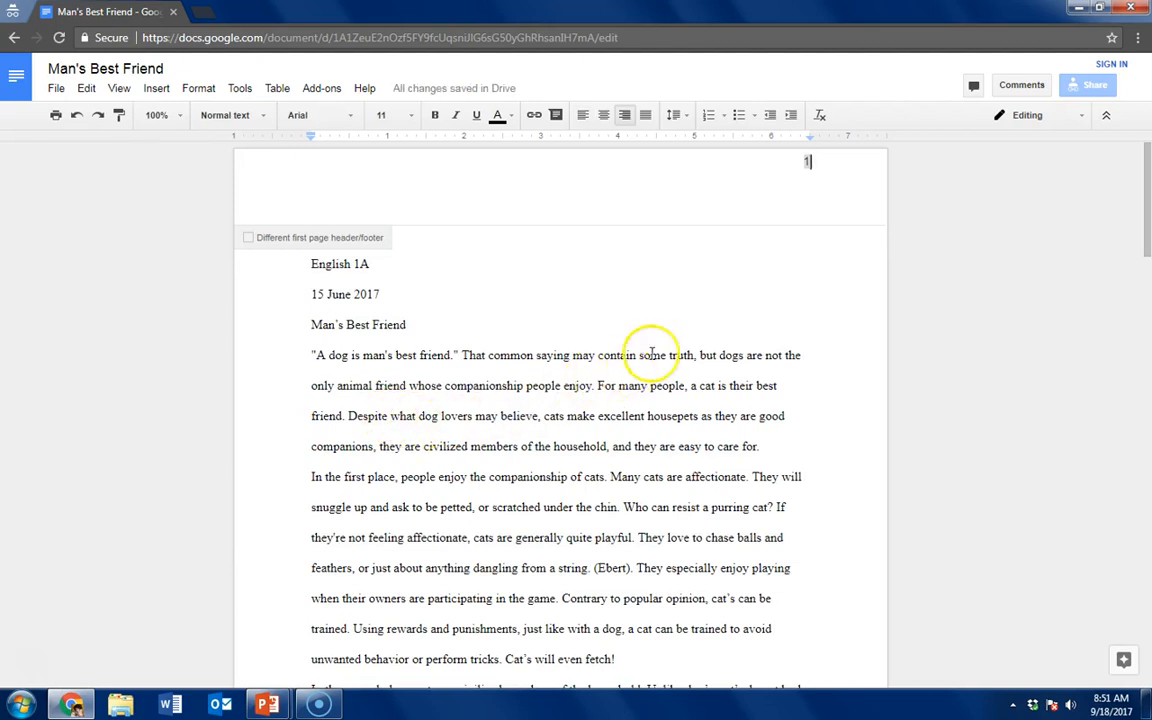
Move the header's page number down one line and enter the author's last name before it
click(800, 168)
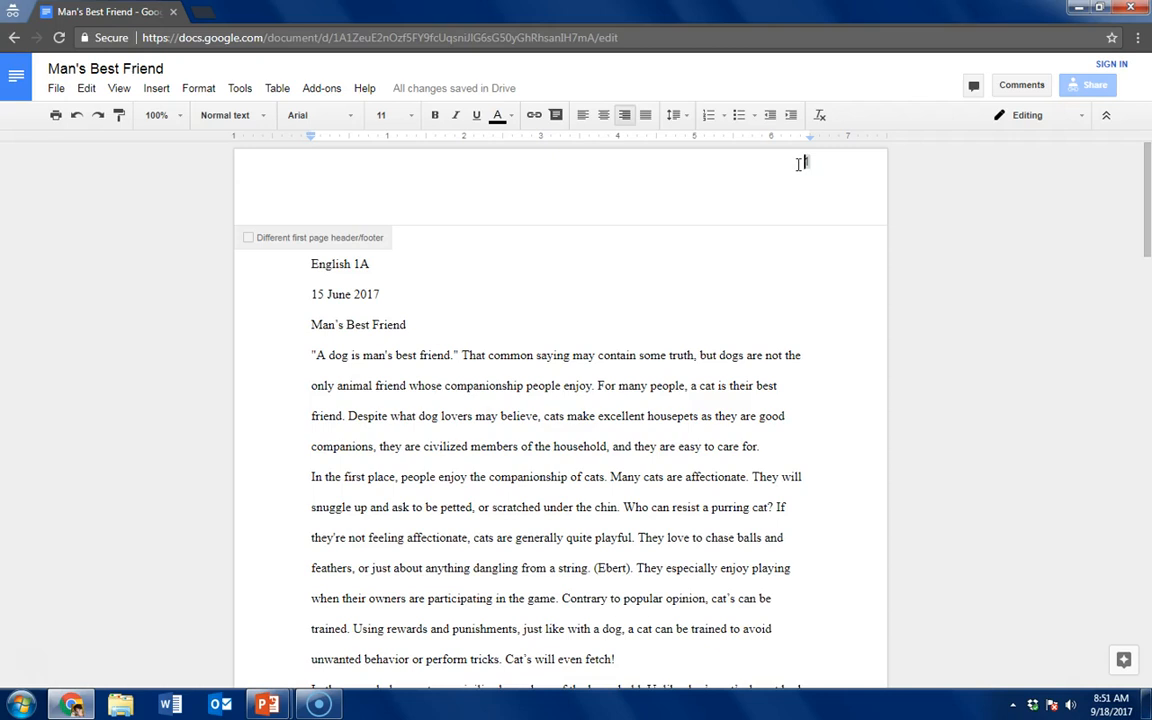
key(Return)
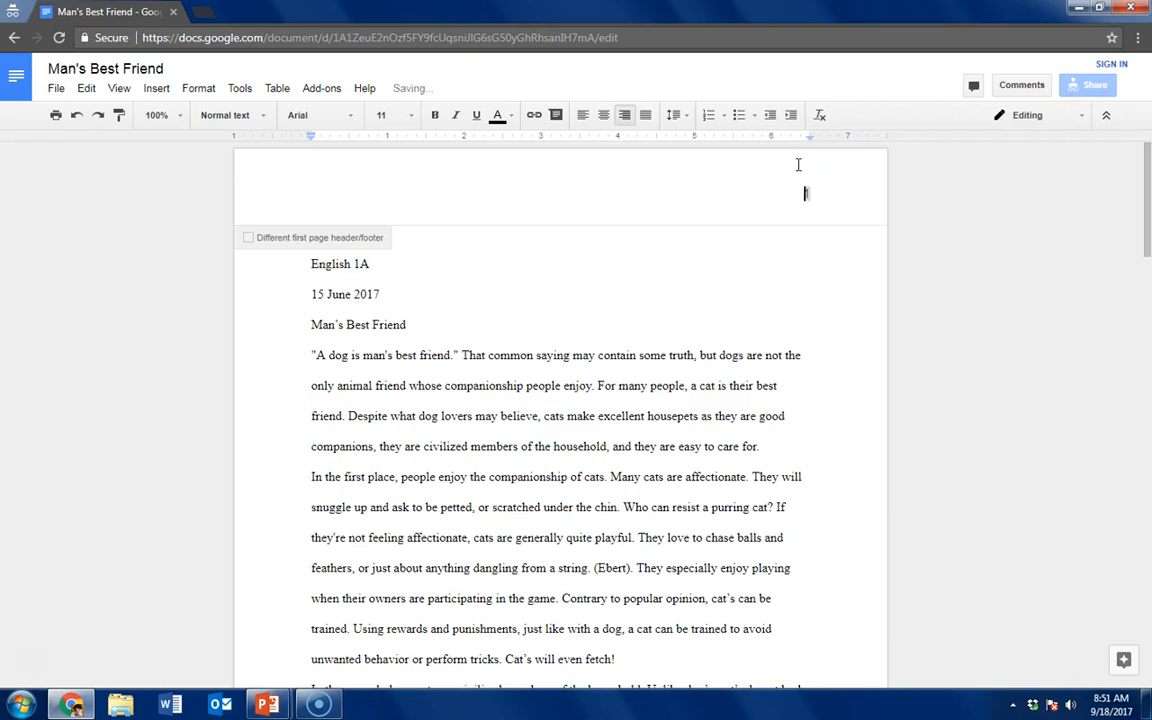
text(Torres)
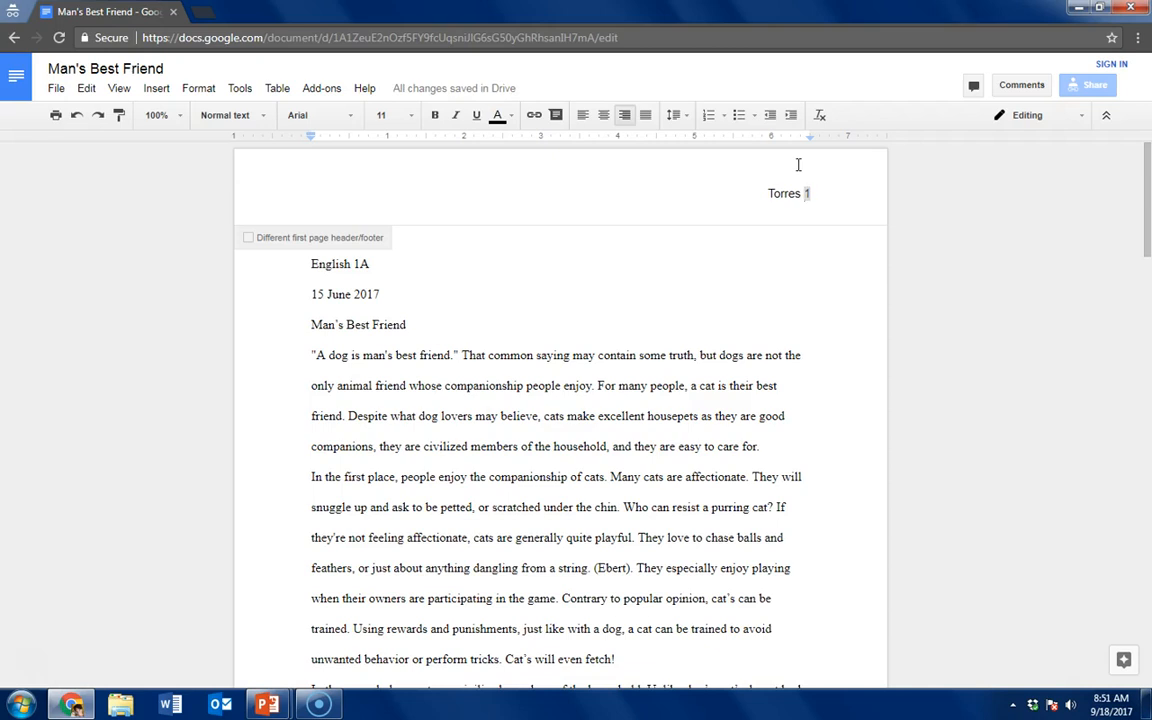
Format the header's last name and page number in Times New Roman, size 12, and return to the body text
drag(740, 193, 805, 198)
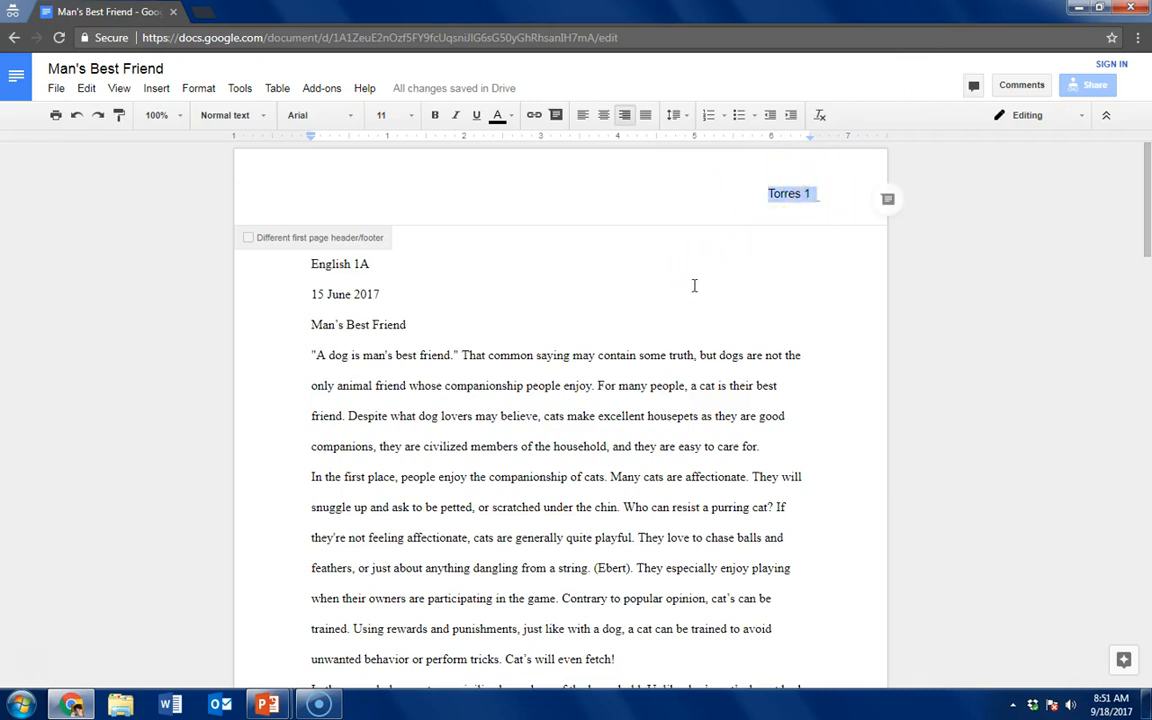
click(337, 119)
click(360, 147)
click(408, 118)
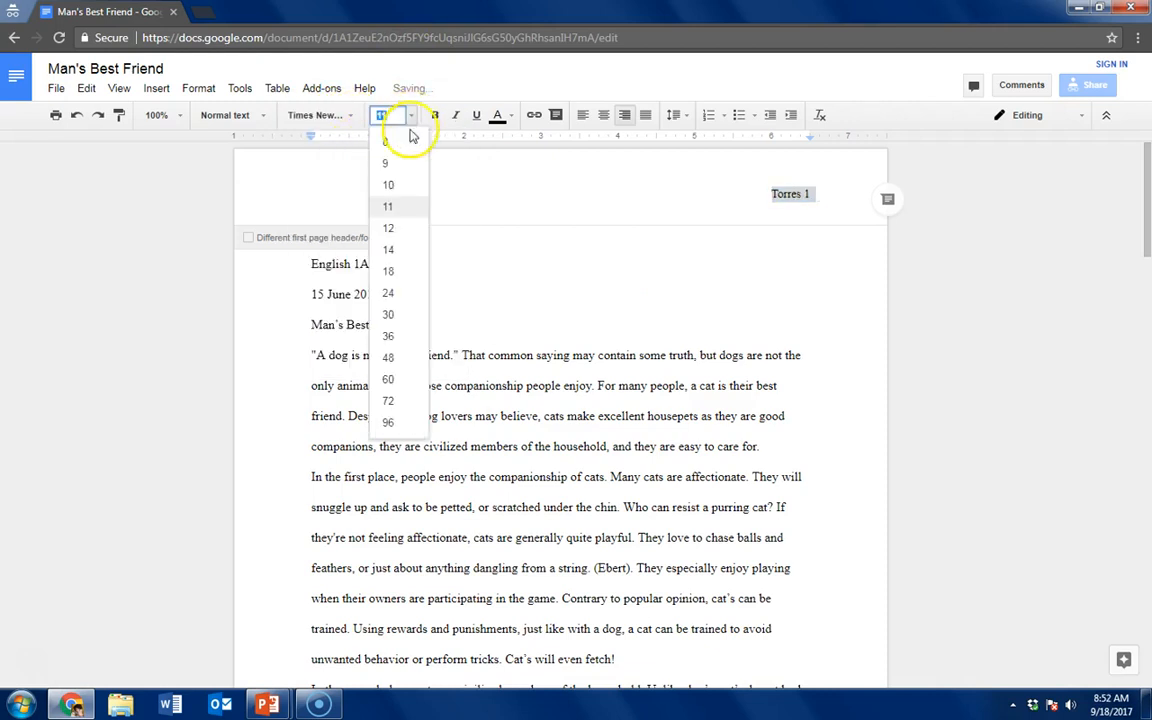
click(391, 228)
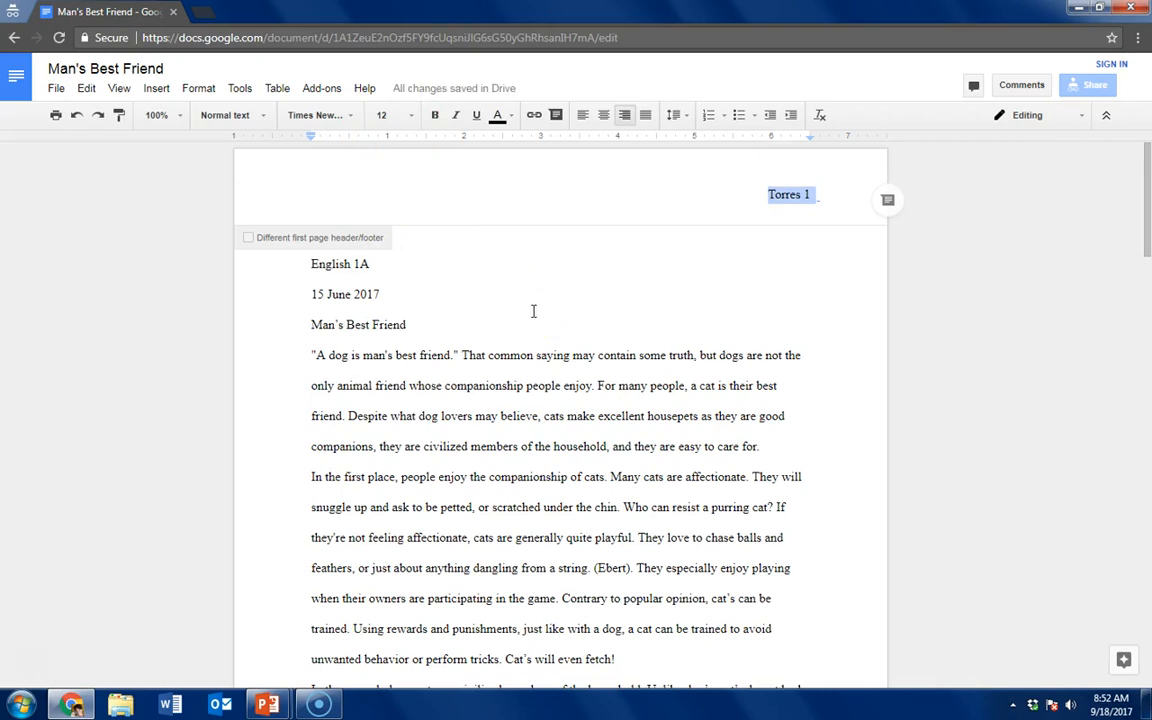
click(438, 455)
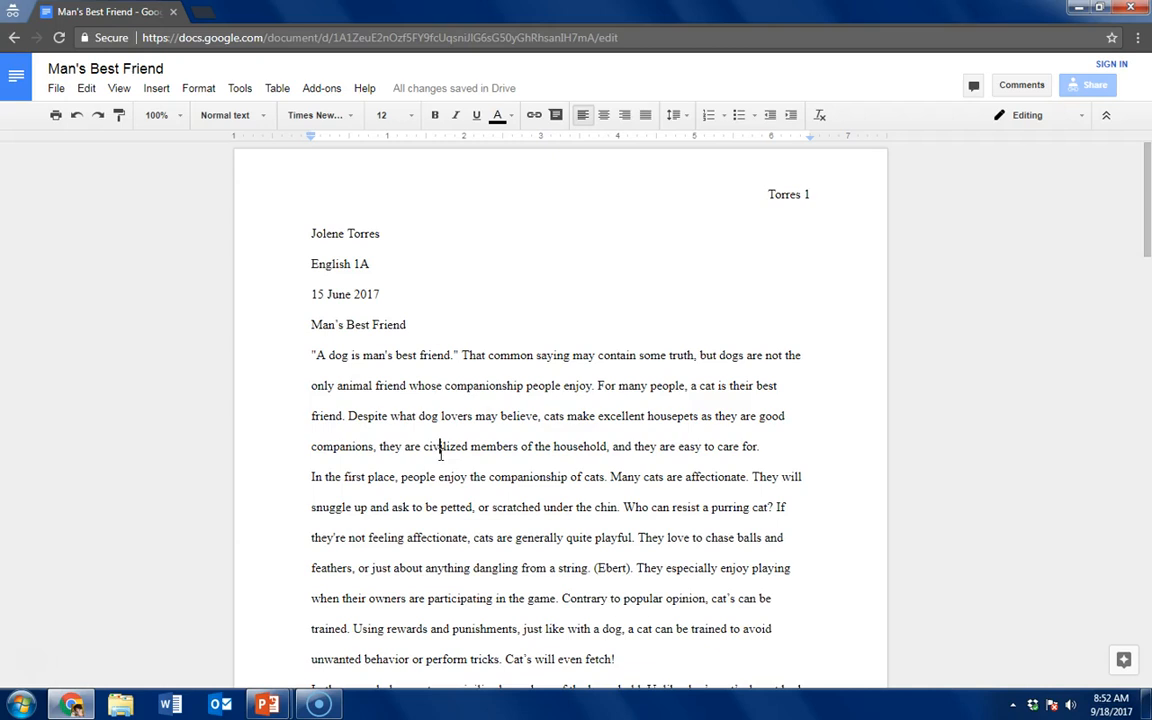
Center the title "Man's Best Friend" and indent the first line of the opening body paragraph
click(423, 424)
click(310, 326)
key(ctrl+e)
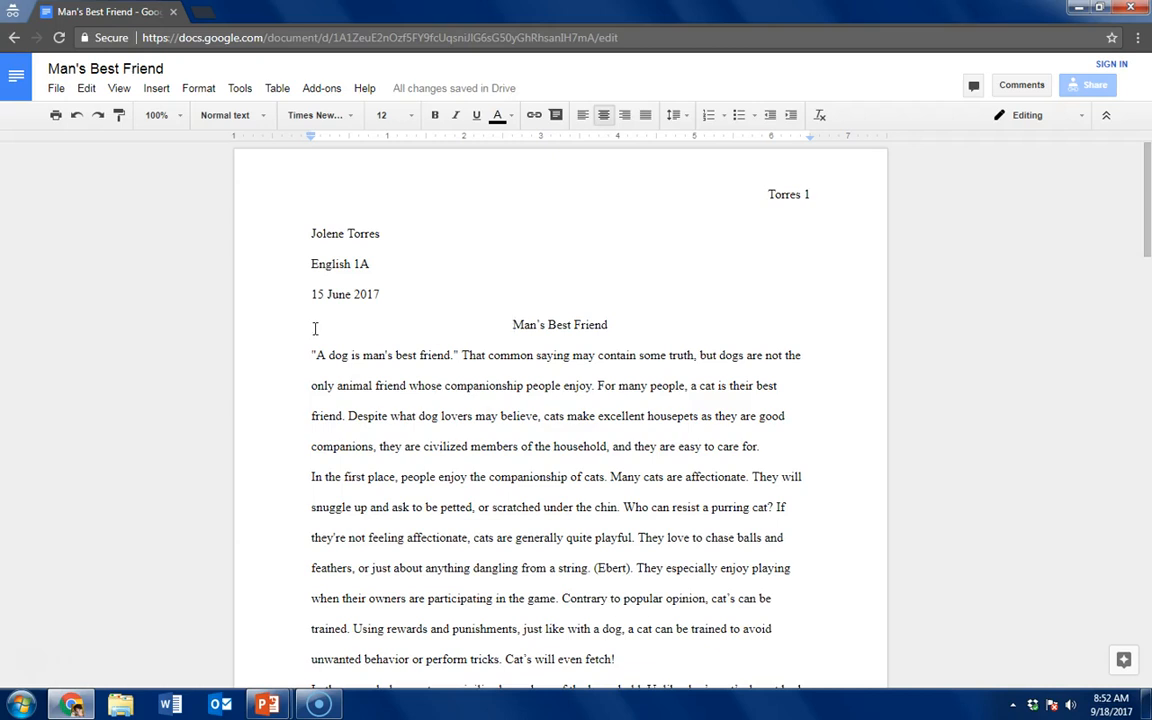
click(309, 353)
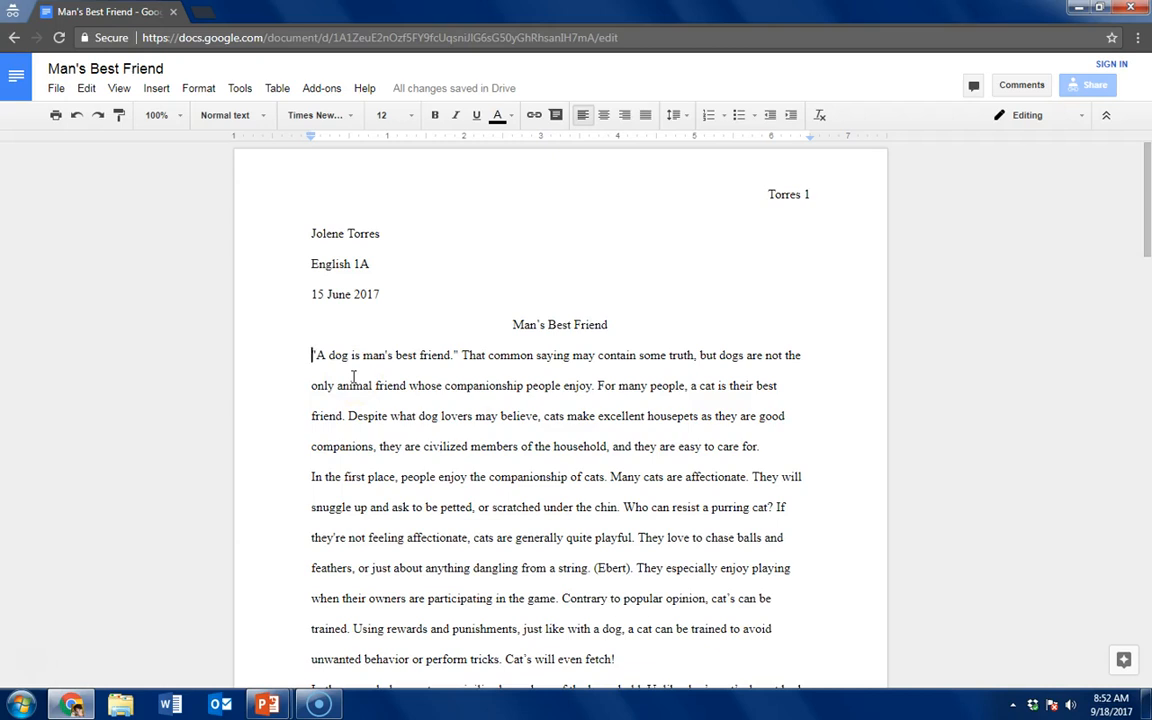
key(Tab)
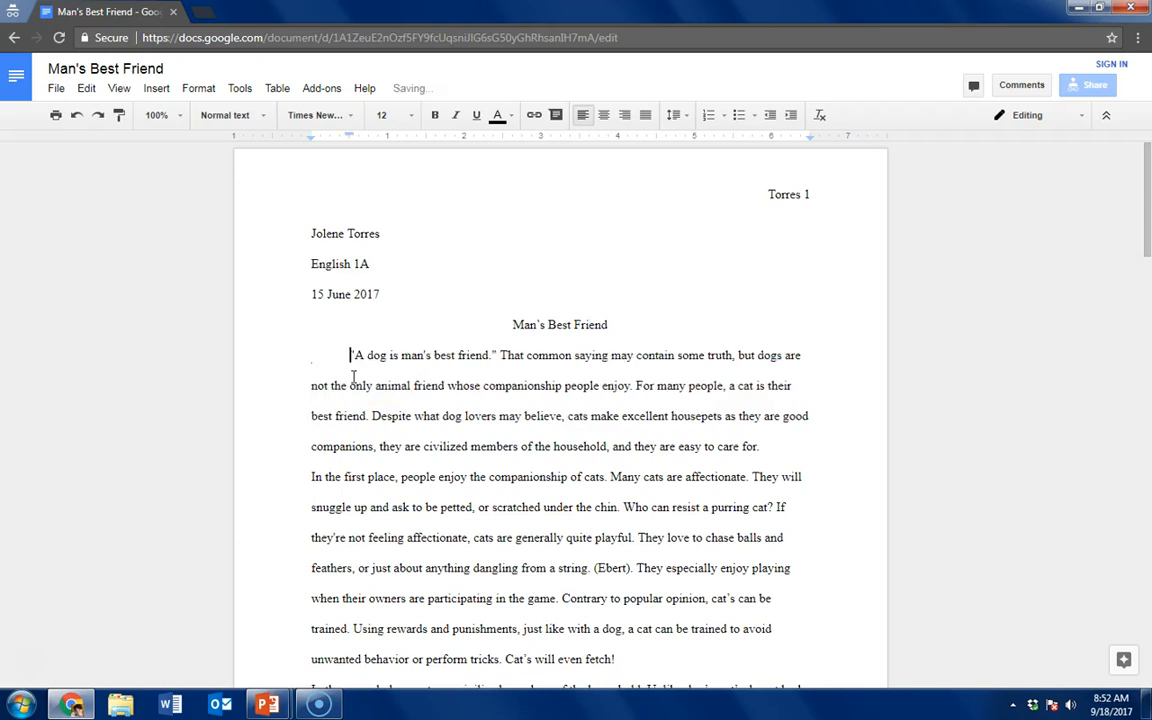
Indent the first lines of the paragraphs beginning "In the second place", "Lastly" and "Cat's are low maintenance"
scroll(386, 457, down, 3)
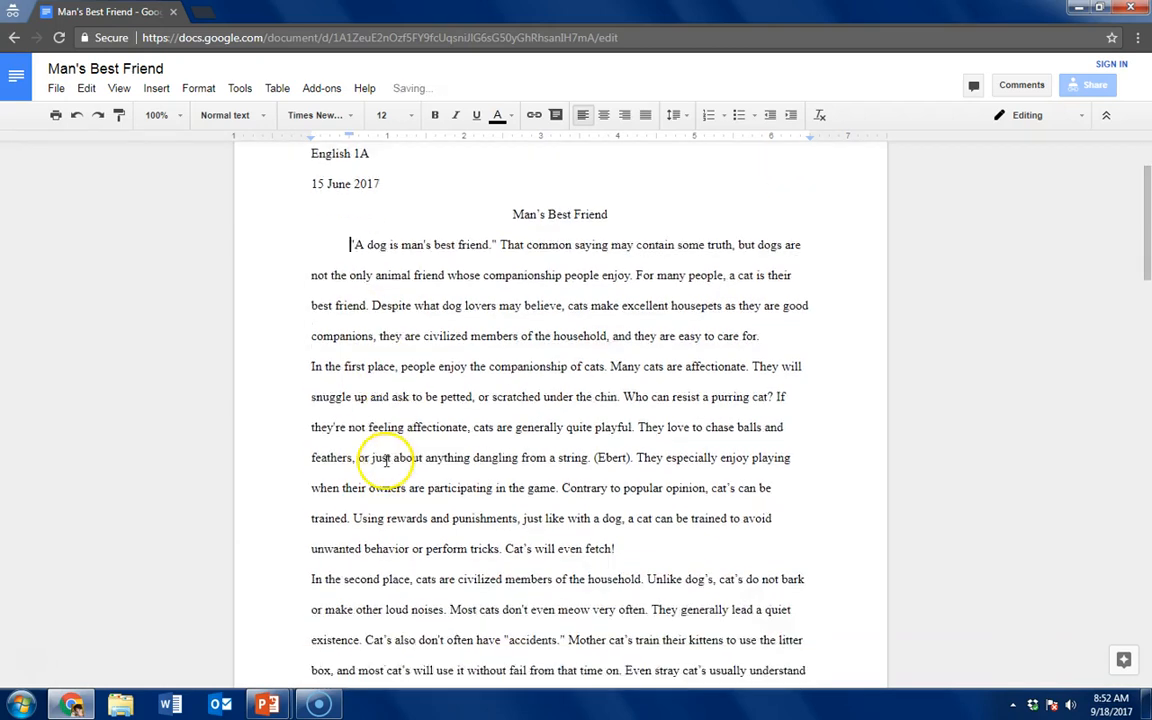
click(310, 450)
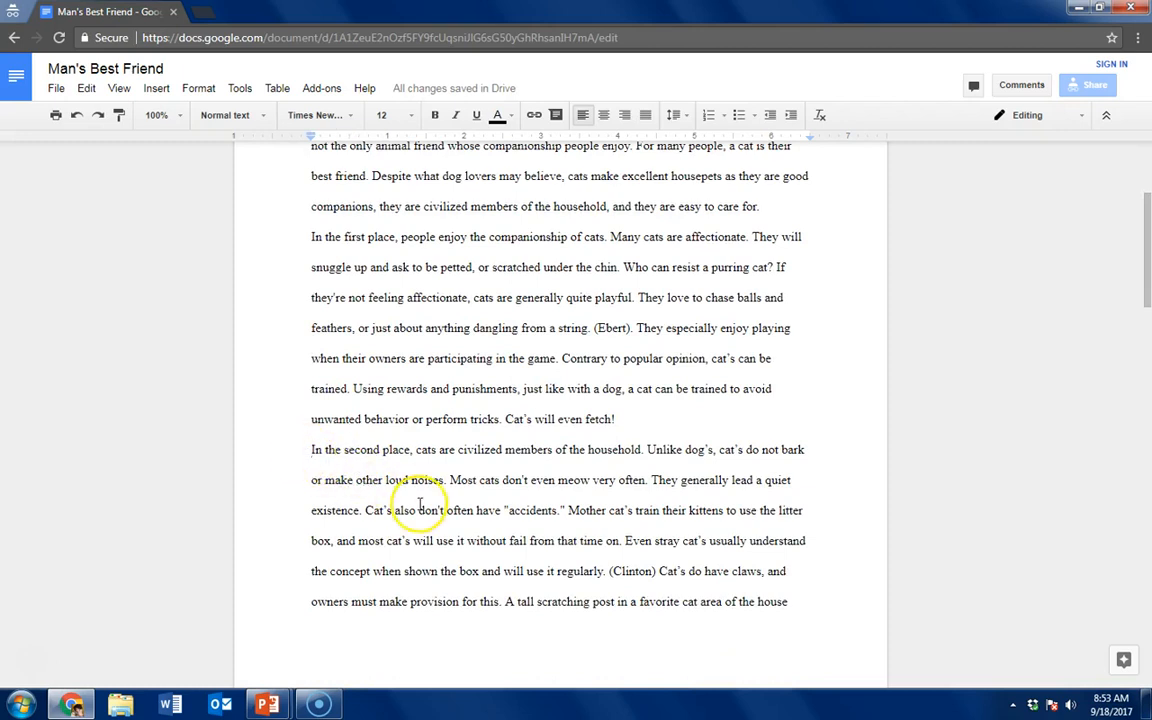
key(Tab)
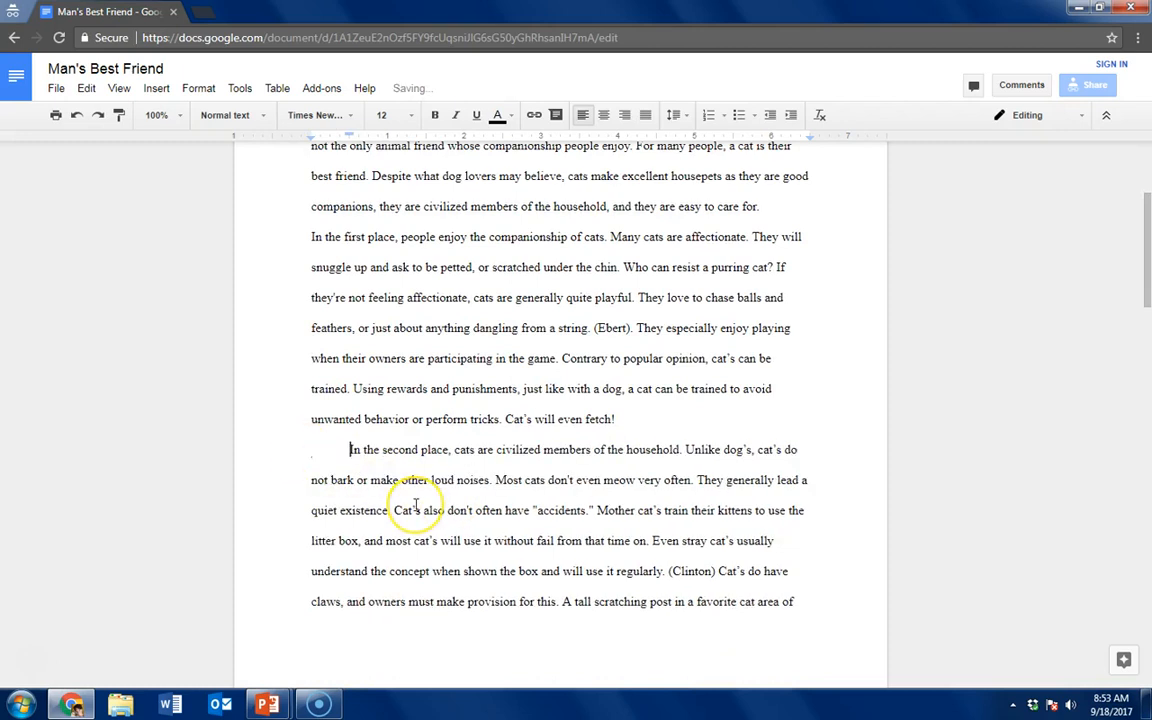
scroll(415, 505, down, 5)
click(318, 438)
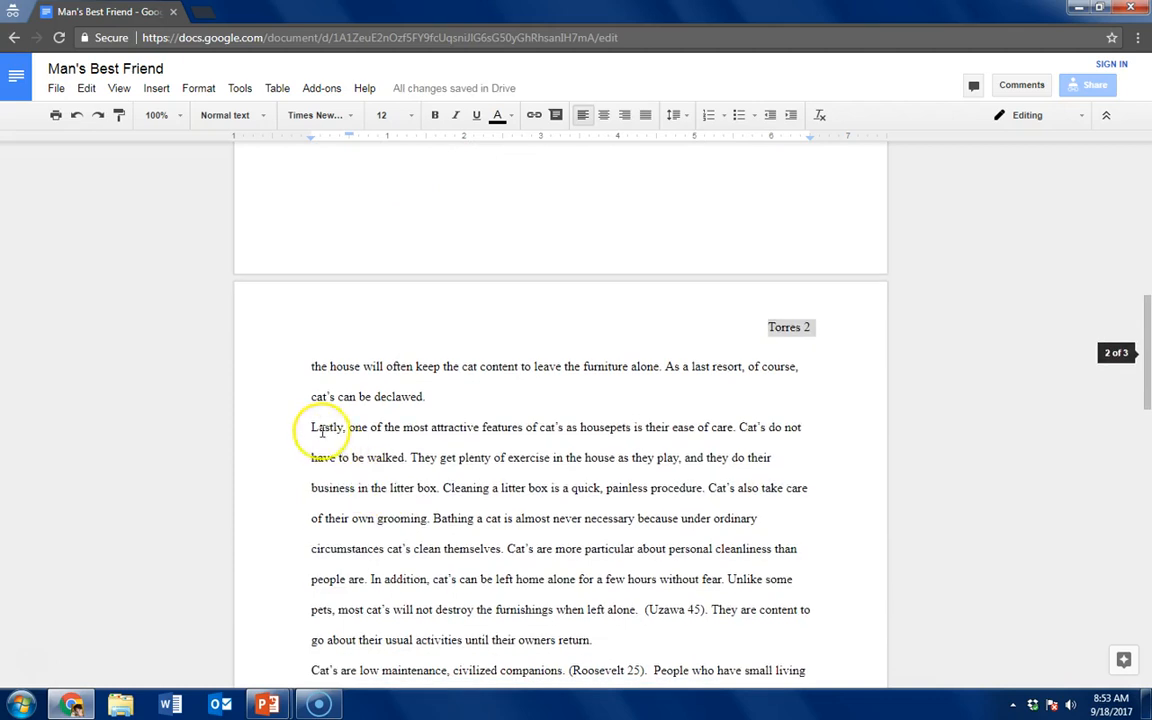
key(Tab)
scroll(330, 480, down, 3)
click(316, 440)
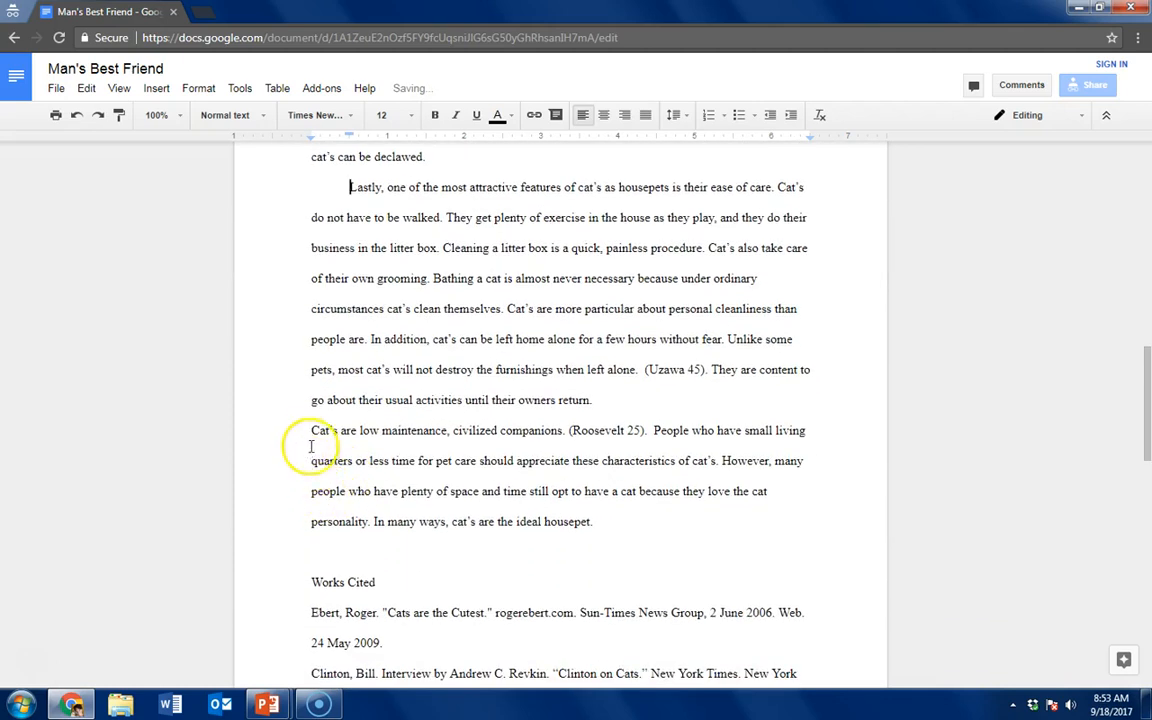
key(Tab)
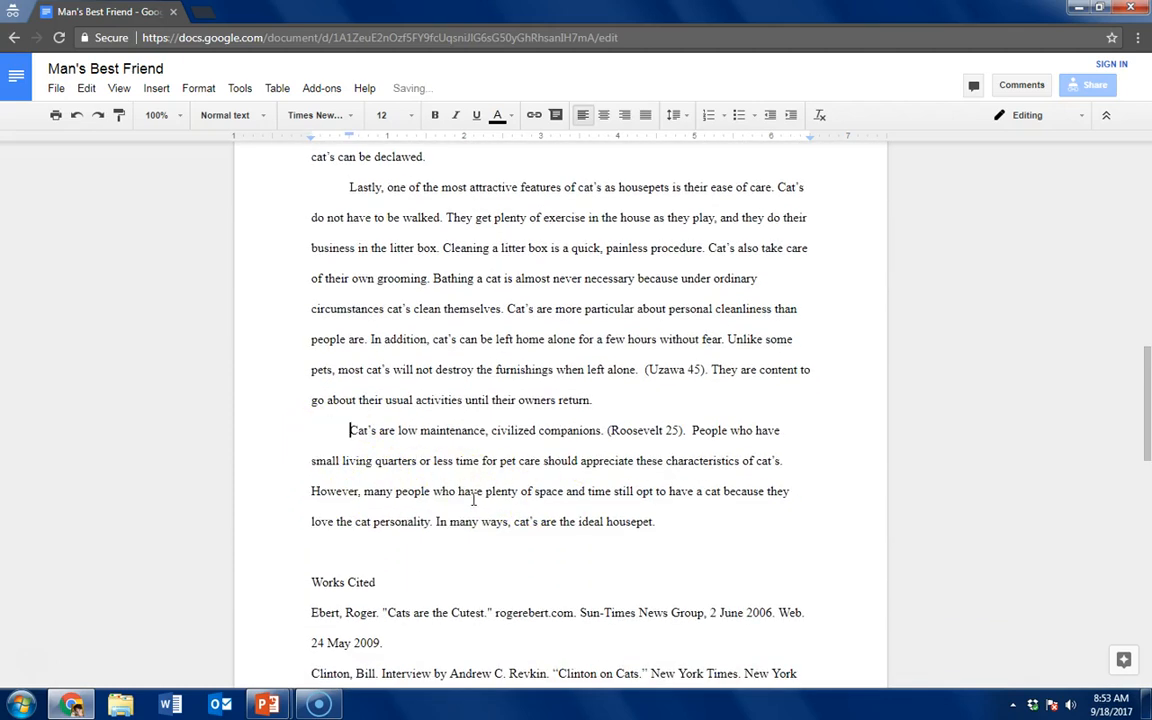
Try to push the Works Cited section onto the next page by adding blank lines before its heading
scroll(441, 508, down, 3)
click(309, 422)
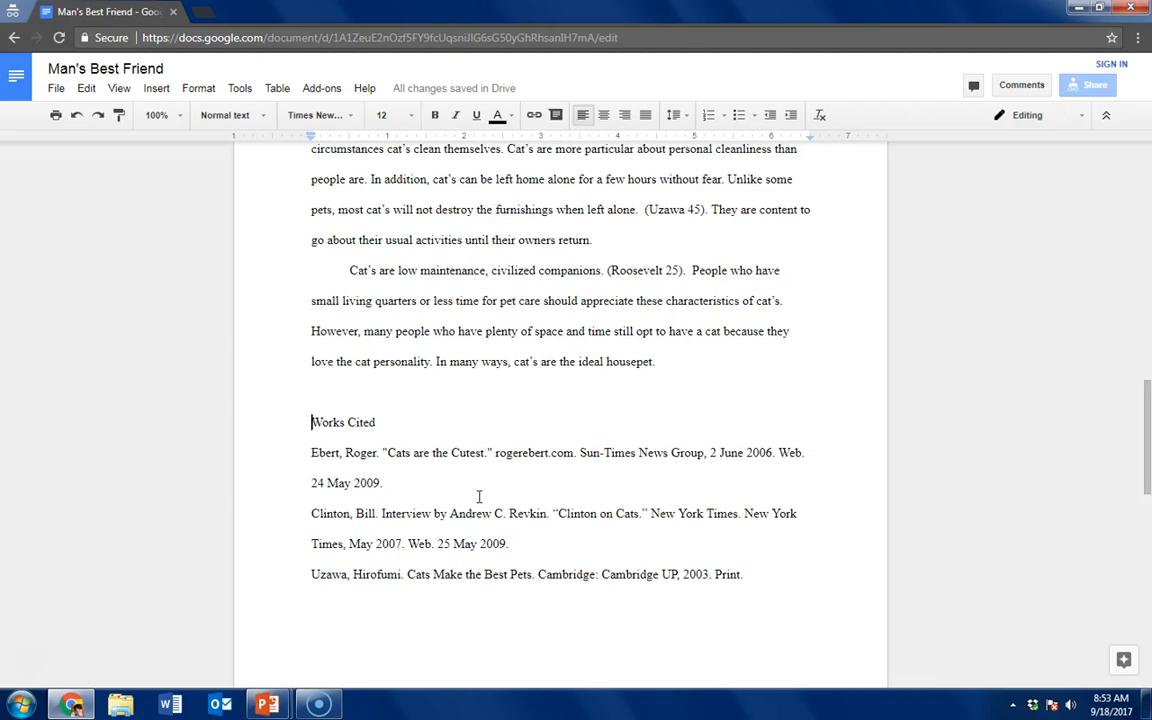
scroll(522, 470, down, 2)
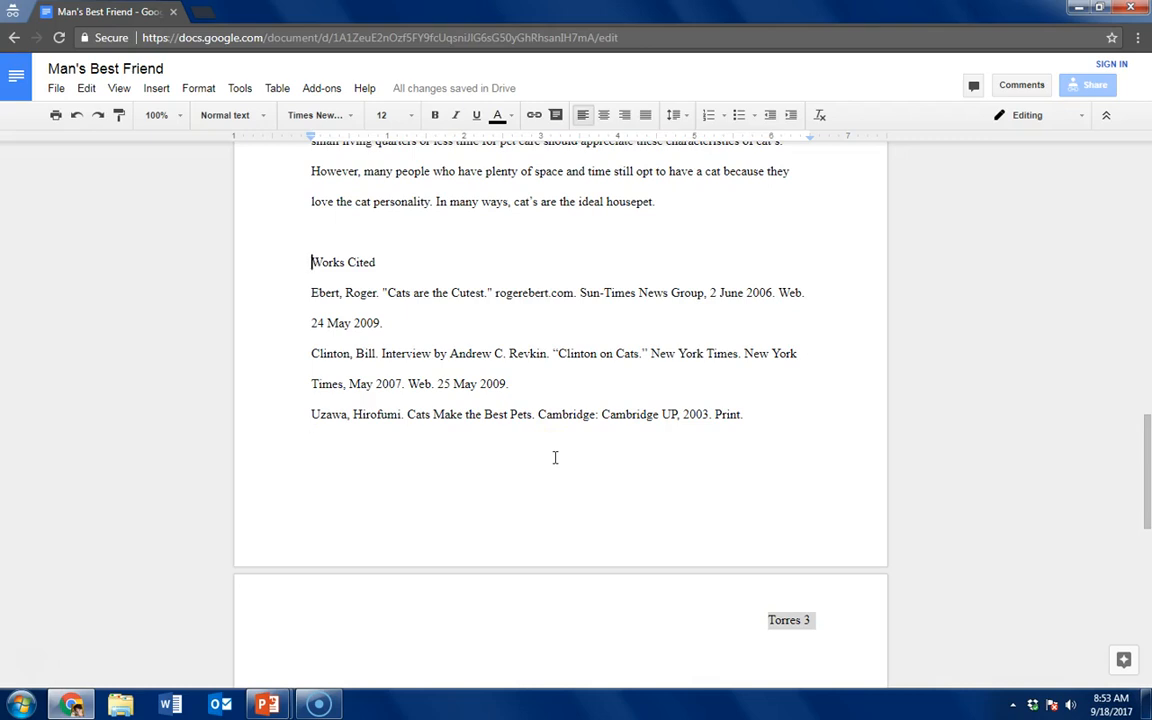
key(Return)
key(Return)
key(Return)
key(Return)
key(Return)
key(Return)
key(Return)
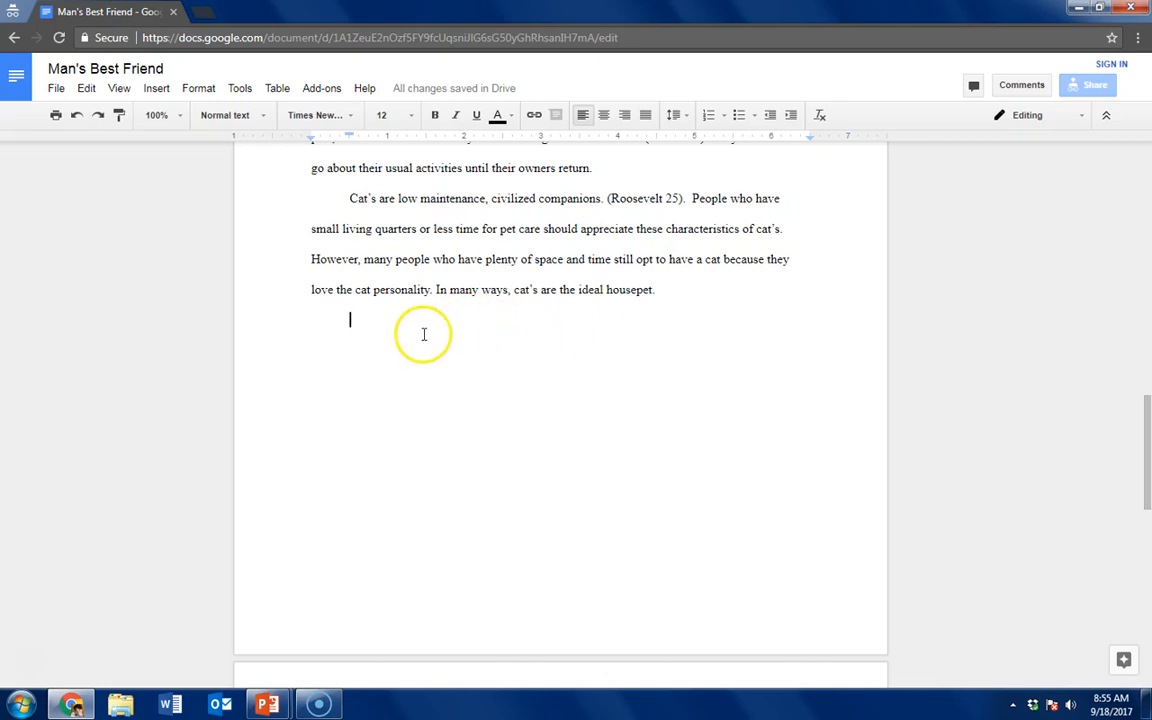
Paste a copy of the closing paragraph beneath the original, check the Works Cited heading's position, and undo the latest changes
text(Cat’s are low maintenance, civilized companions. (Roosevelt 25).  People who have small living quarters or less time for pet care should appreciate these characteristics of cat’s. However, many people who have plenty of space and time still opt to have a cat because they love the cat personality. In many ways, cat’s are the ideal housepet.)
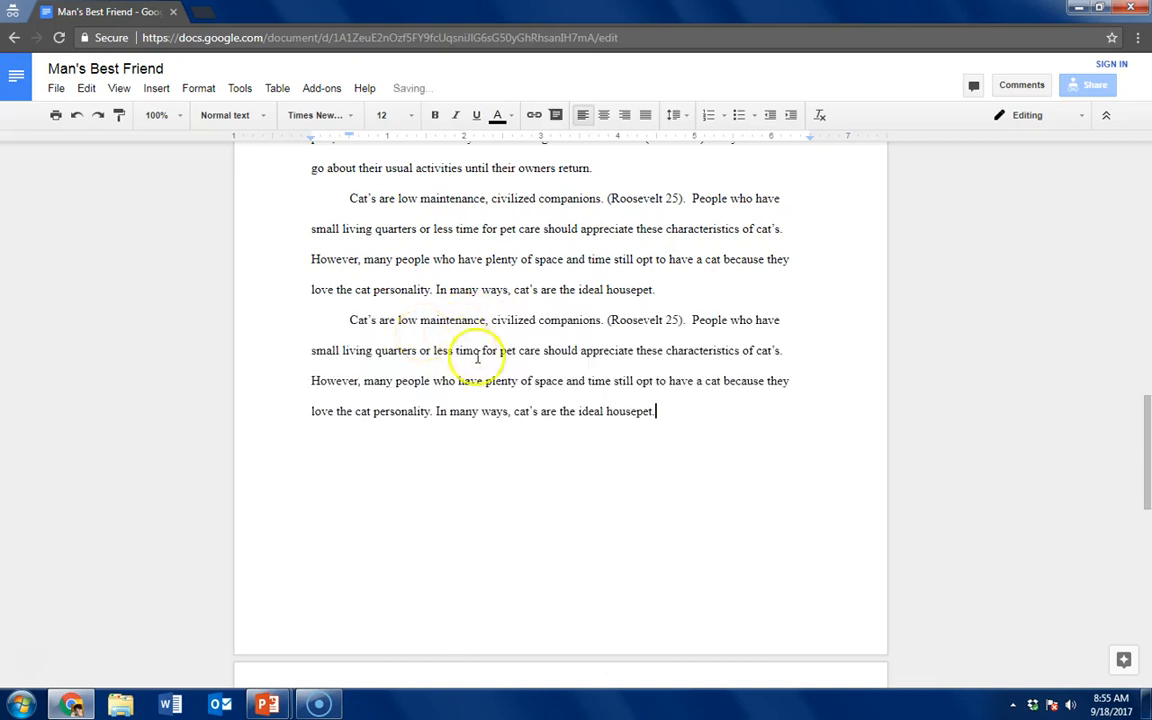
scroll(470, 352, down, 3)
scroll(517, 329, down, 1)
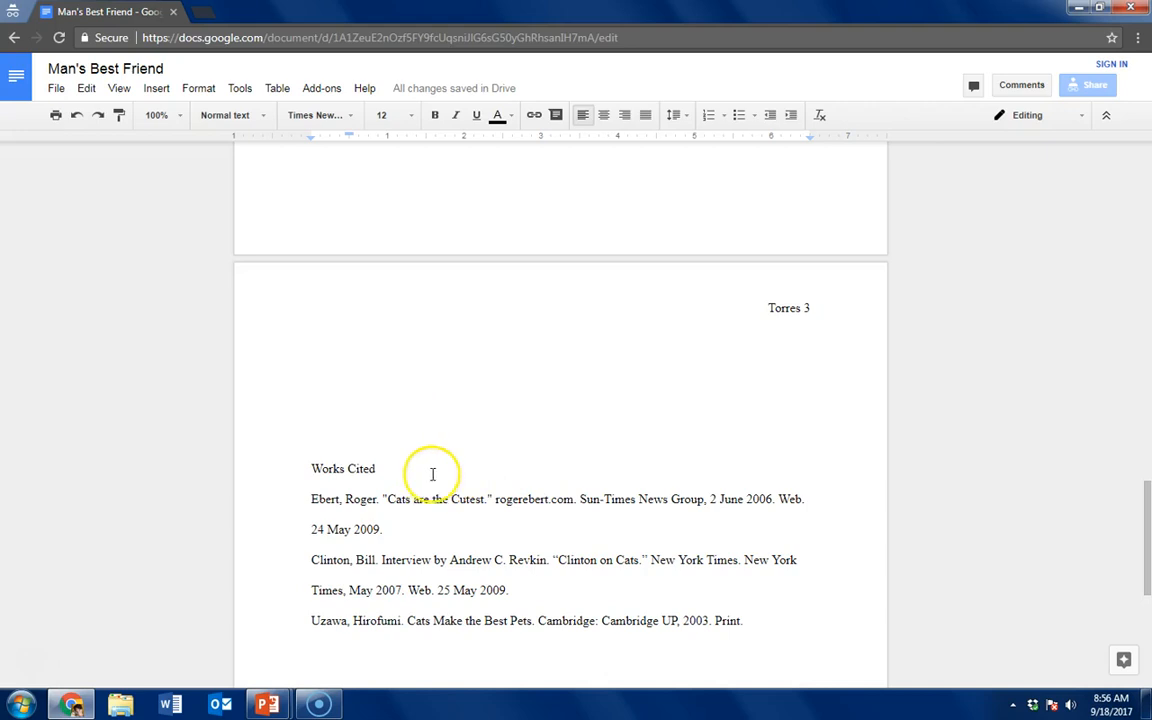
scroll(564, 434, up, 2)
scroll(565, 436, up, 1)
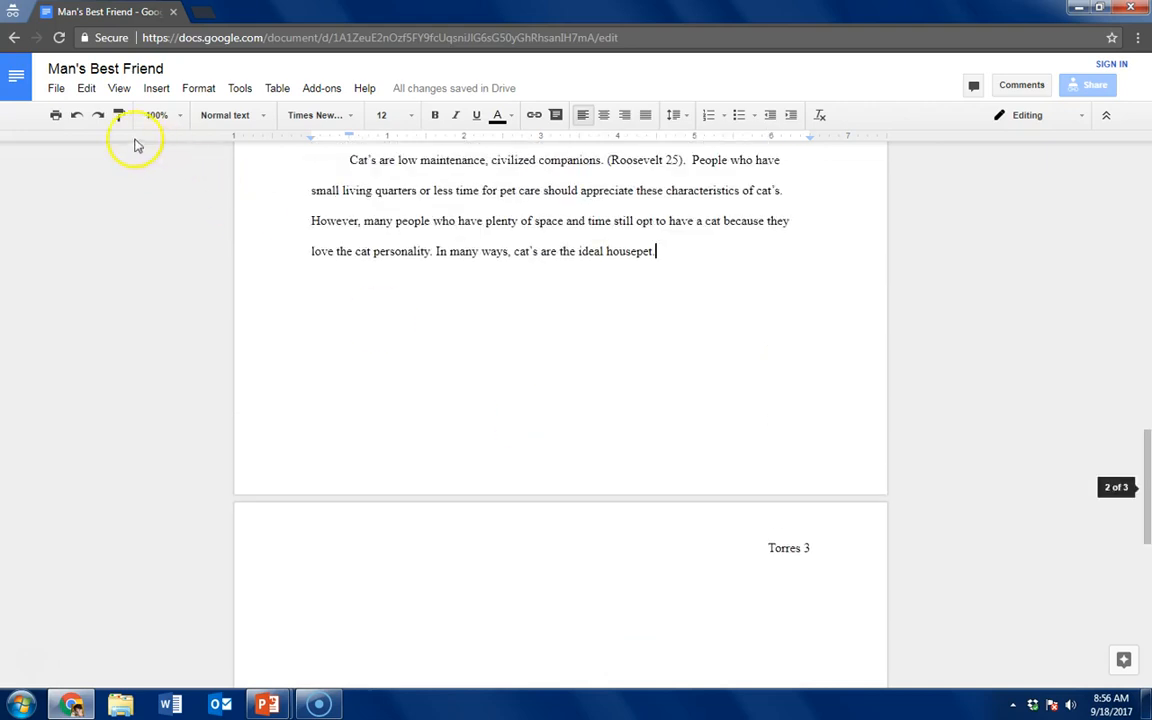
click(79, 121)
click(79, 121)
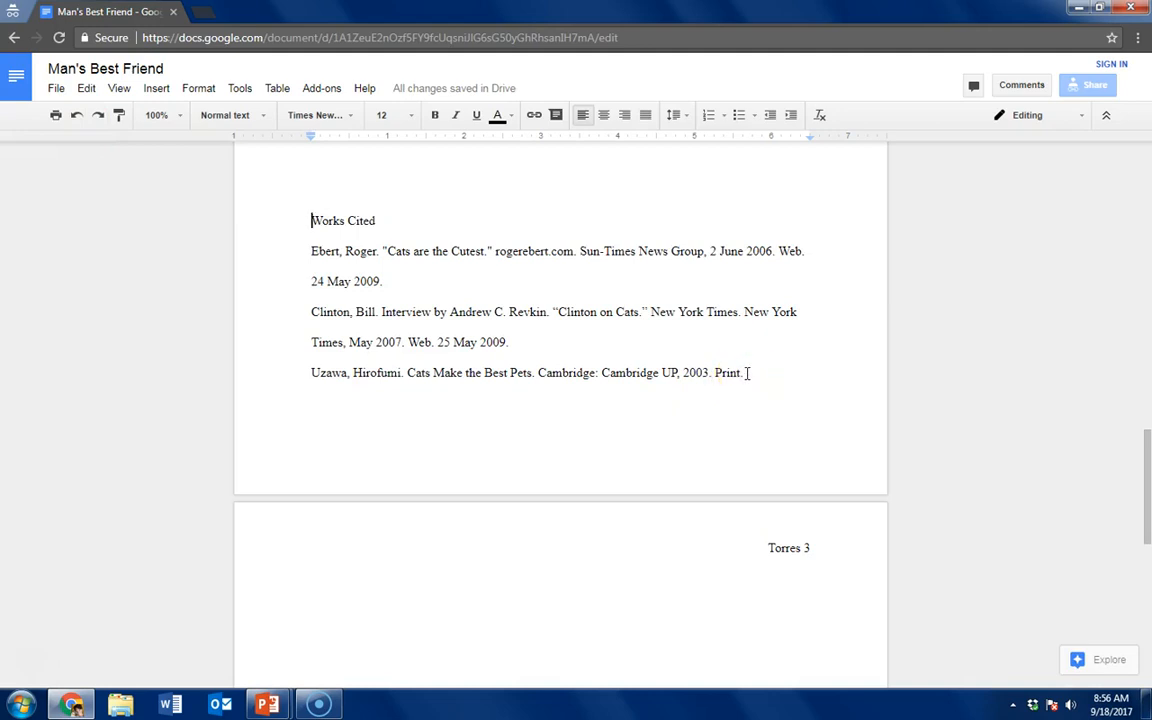
Insert a page break directly before the Works Cited heading
click(741, 373)
scroll(760, 367, up, 2)
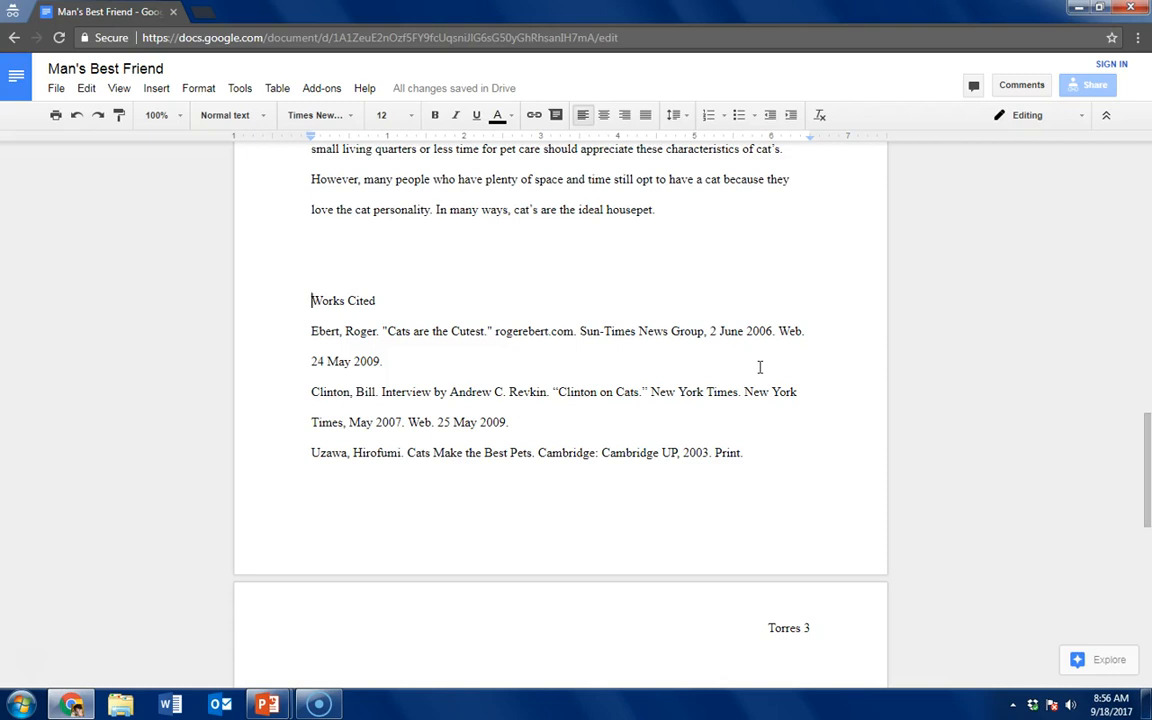
key(ctrl+Return)
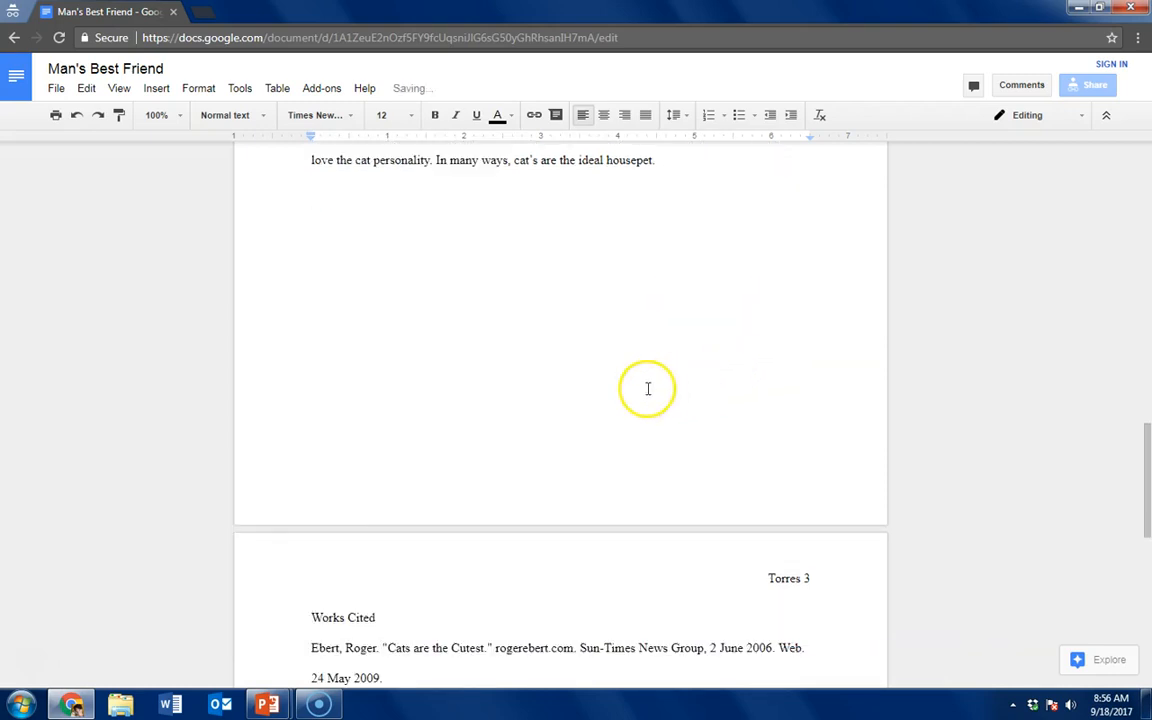
scroll(646, 400, down, 1)
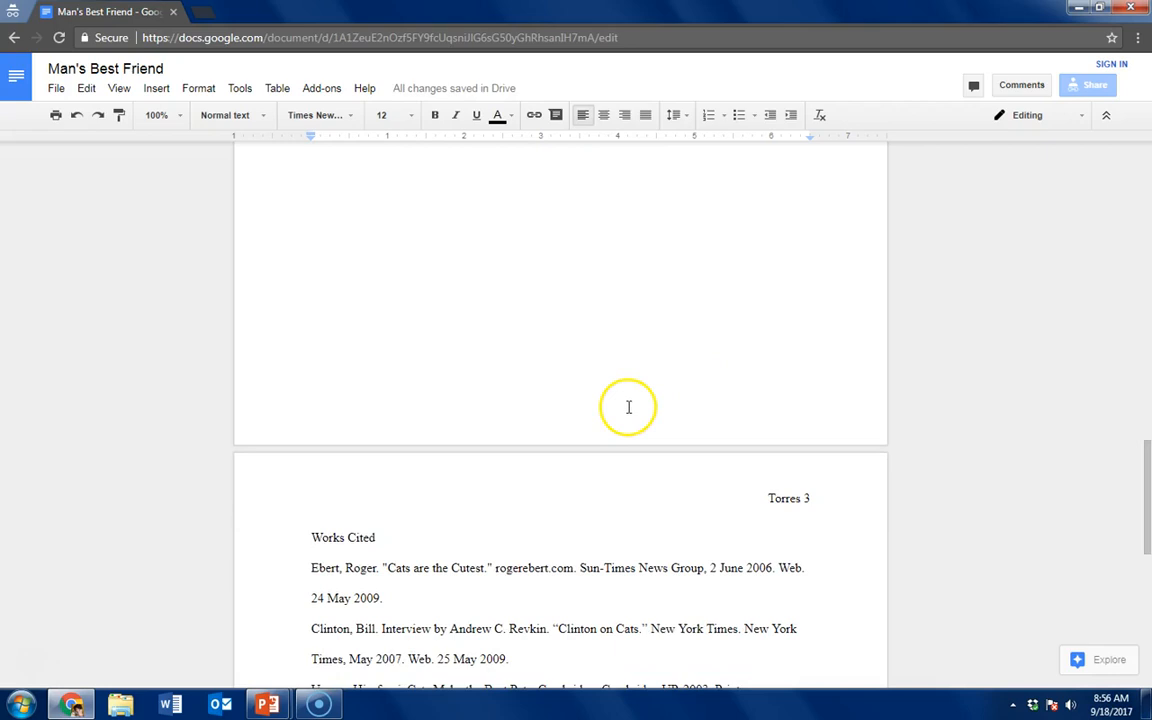
Paste the closing paragraph three times before the page break and check where the Works Cited page starts
scroll(628, 407, up, 2)
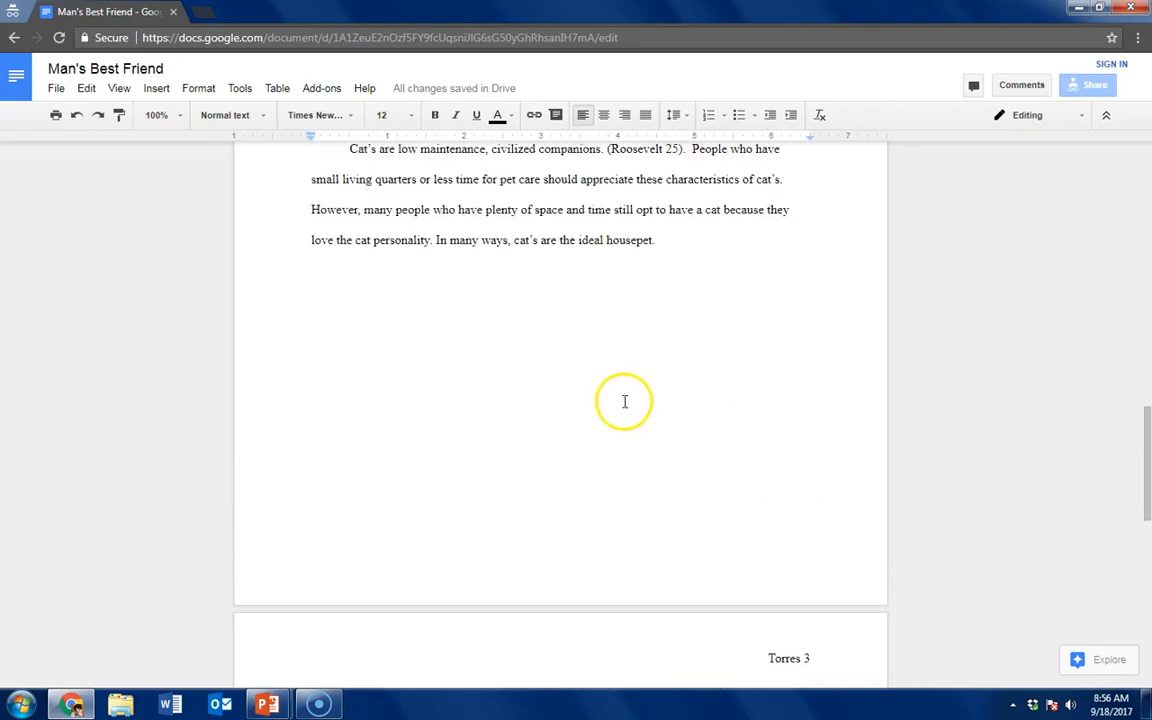
click(333, 284)
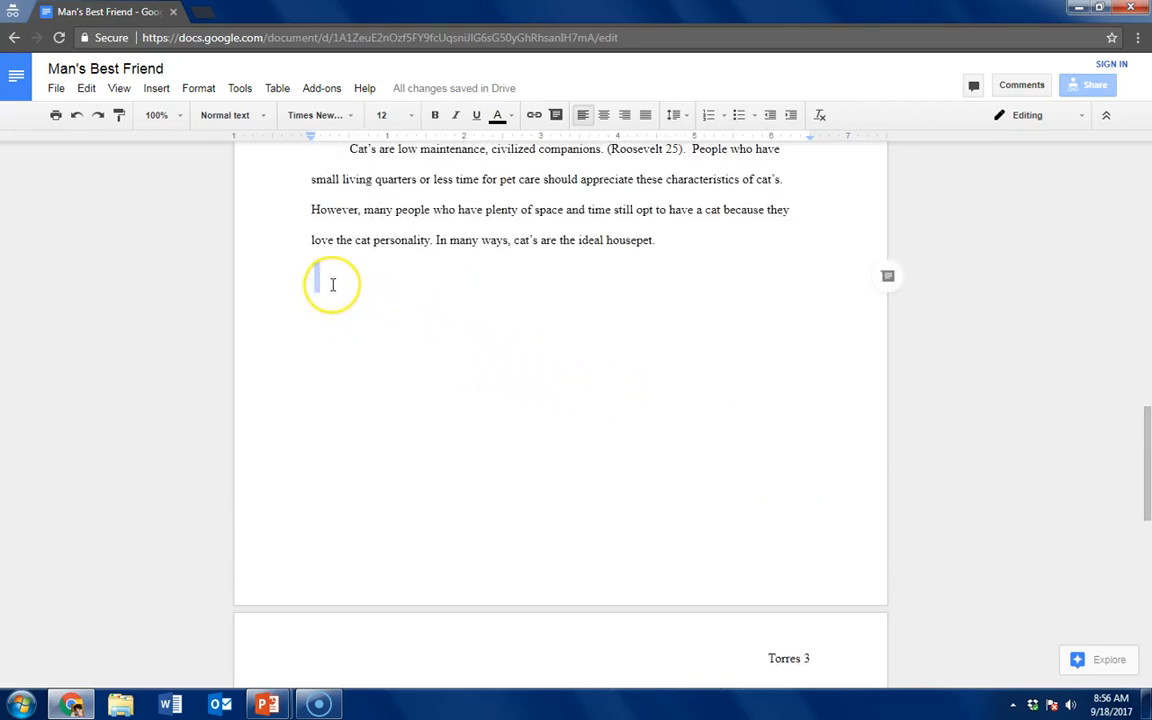
text(Cat's are low maintenance, civilized companions. (Roosevelt 25).  People who have small living quarters or less time for pet care should appreciate these characteristics of cat's. However, many people who have plenty of space and time still opt to have a cat because they love the cat personality. In many ways, cat's are the ideal housepet.)
text(Cat's are low maintenance, civilized companions. (Roosevelt 25).  People who have small living quarters or less time for pet care should appreciate these characteristics of cat's. However, many people who have plenty of space and time still opt to have a cat because they love the cat personality. In many ways, cat's are the ideal housepet.)
scroll(489, 417, down, 4)
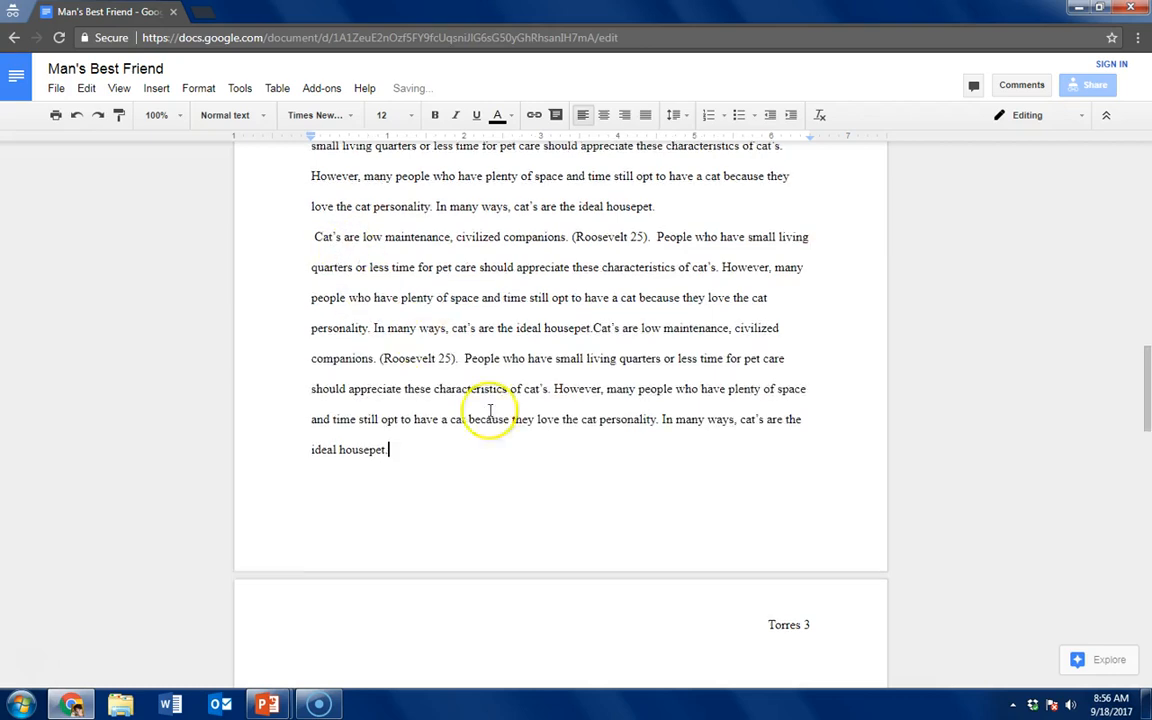
scroll(551, 445, down, 10)
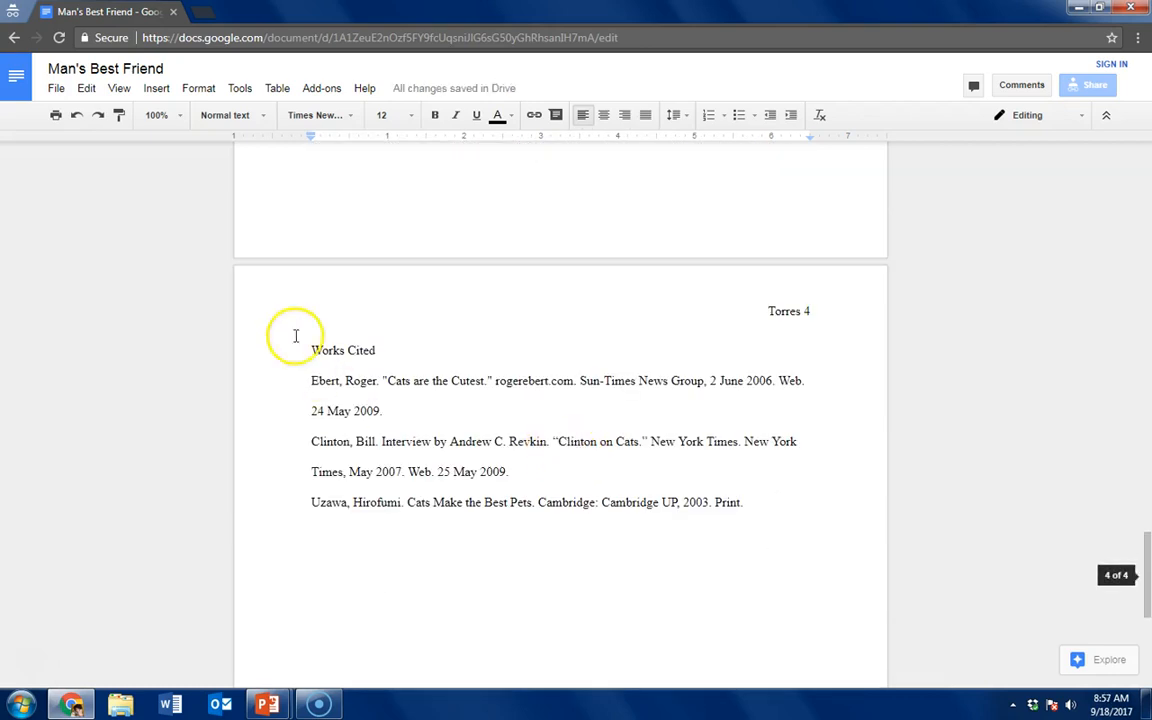
scroll(565, 510, up, 5)
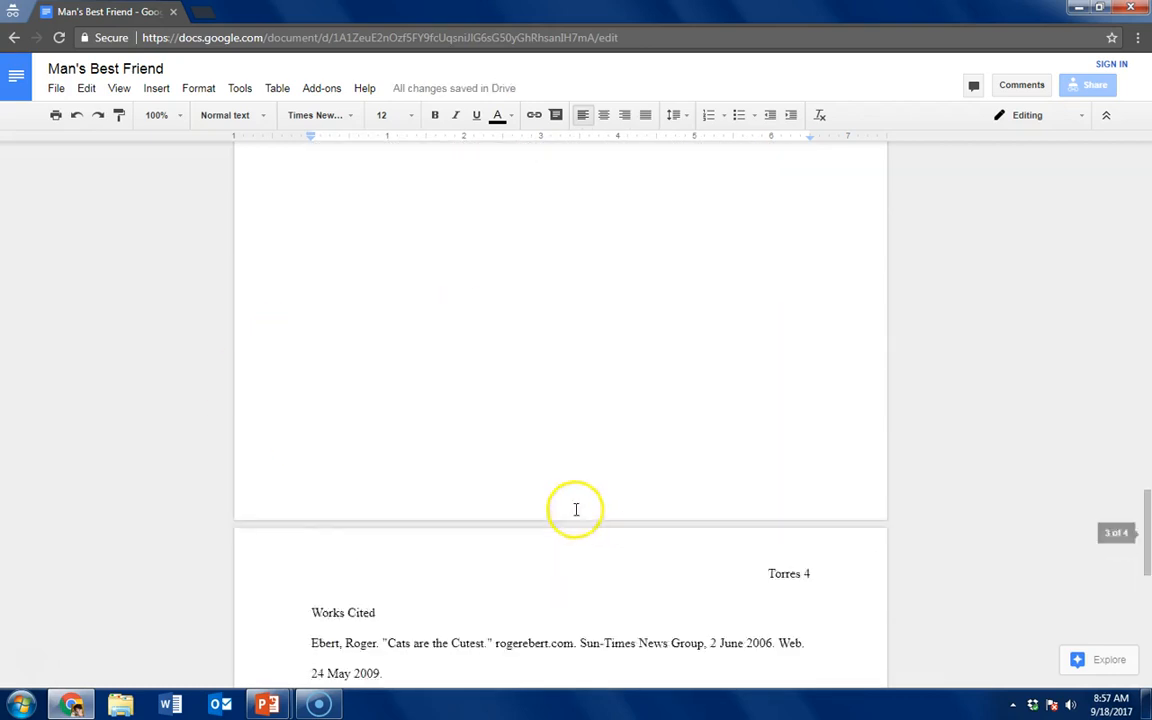
scroll(420, 365, up, 5)
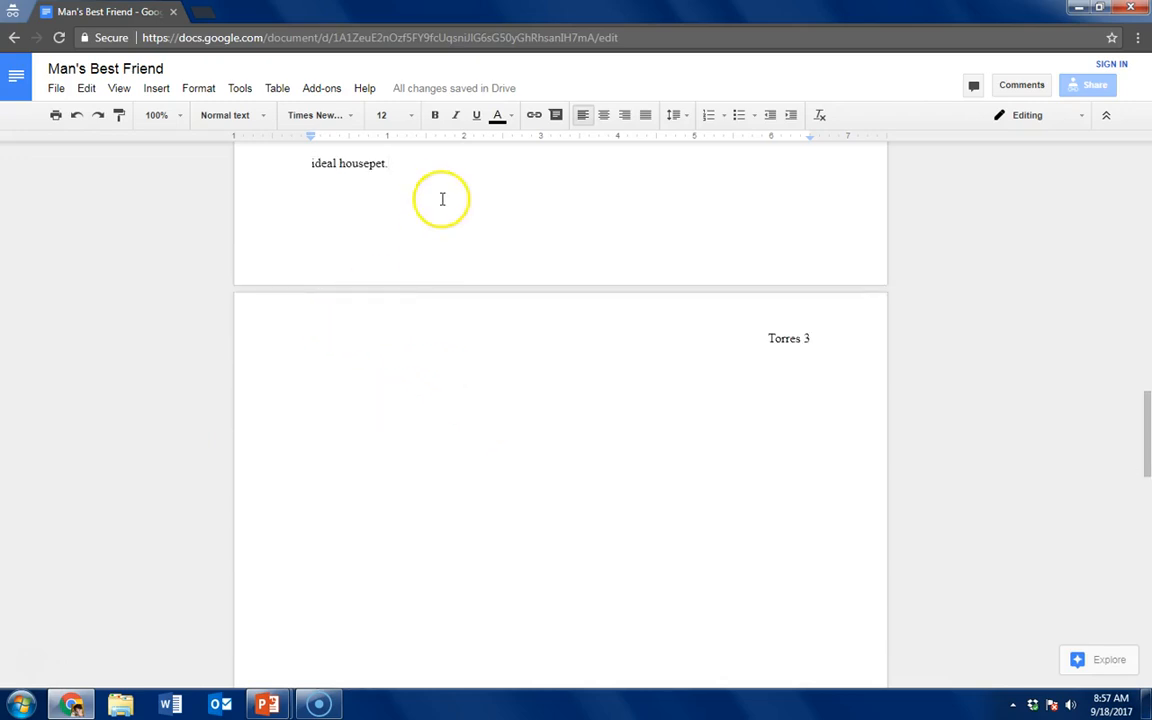
text(Cat's are low maintenance, isolated companions. (Roosevelt 23). People who have small living quarters or less time for pet care should appreciate these characteristics of cat's. However, many people who have plenty of space and time still opt to have a cat because they love the cat personality. In many ways, cat's are the ideal housepet.)
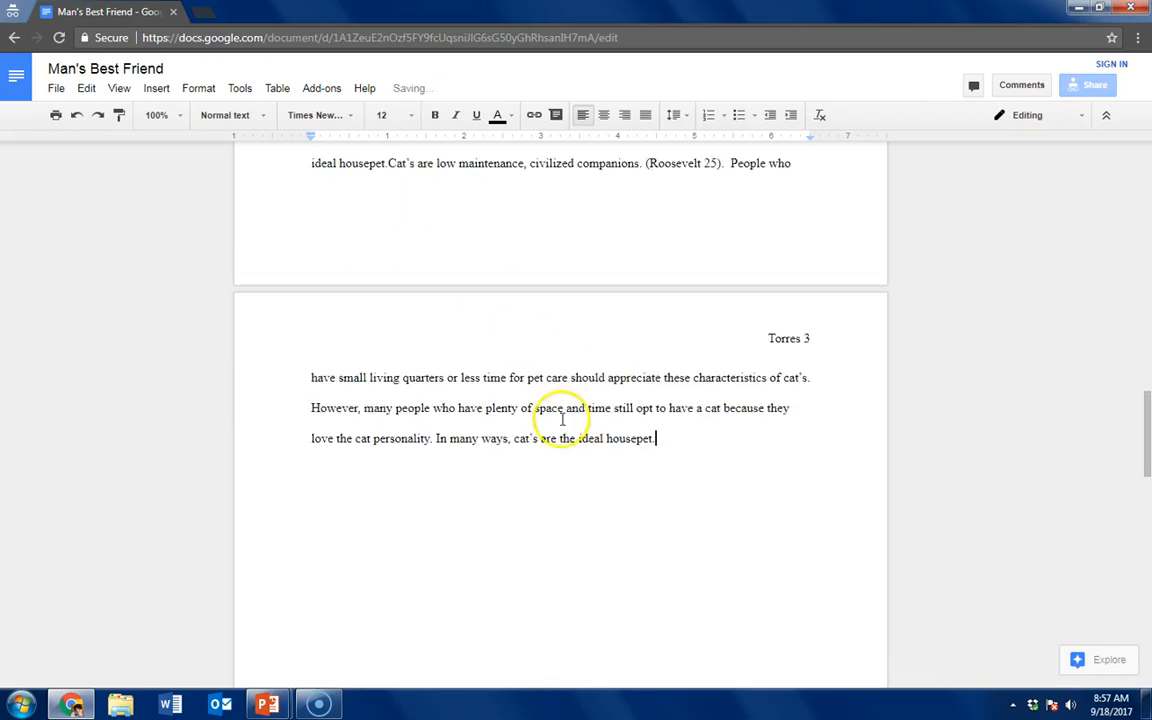
scroll(589, 443, down, 5)
scroll(589, 443, down, 5)
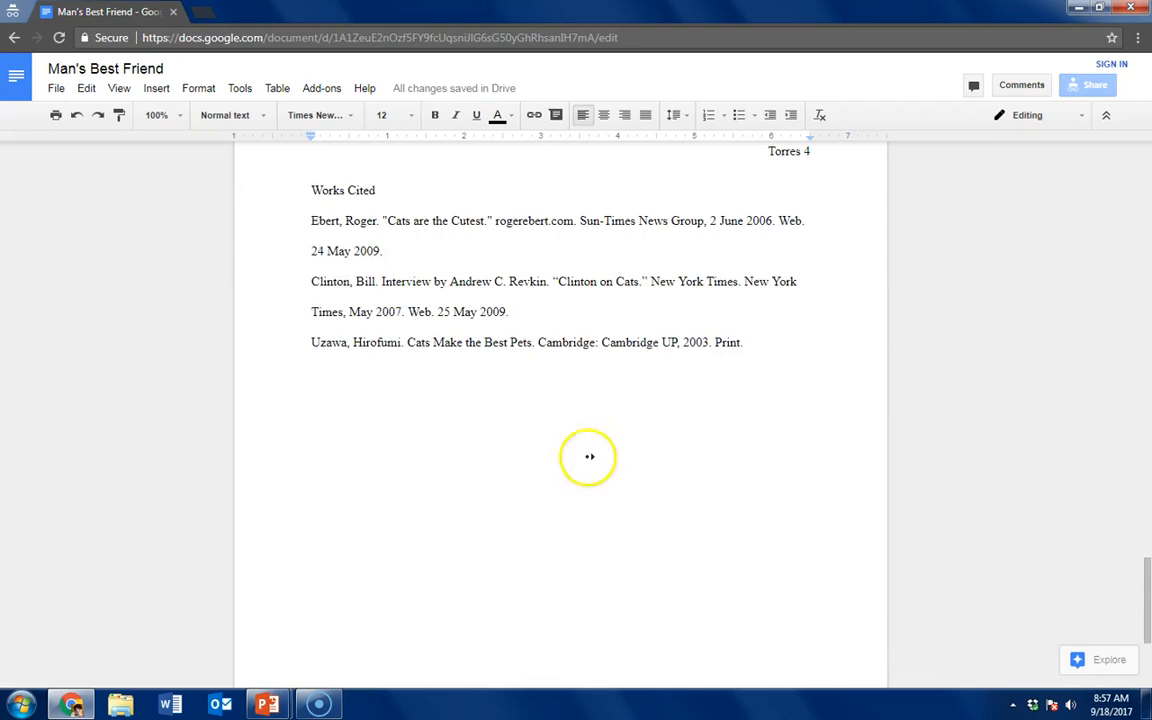
Center the Works Cited heading and give all the citation entries below it a 0.5-inch hanging indent
scroll(583, 481, up, 2)
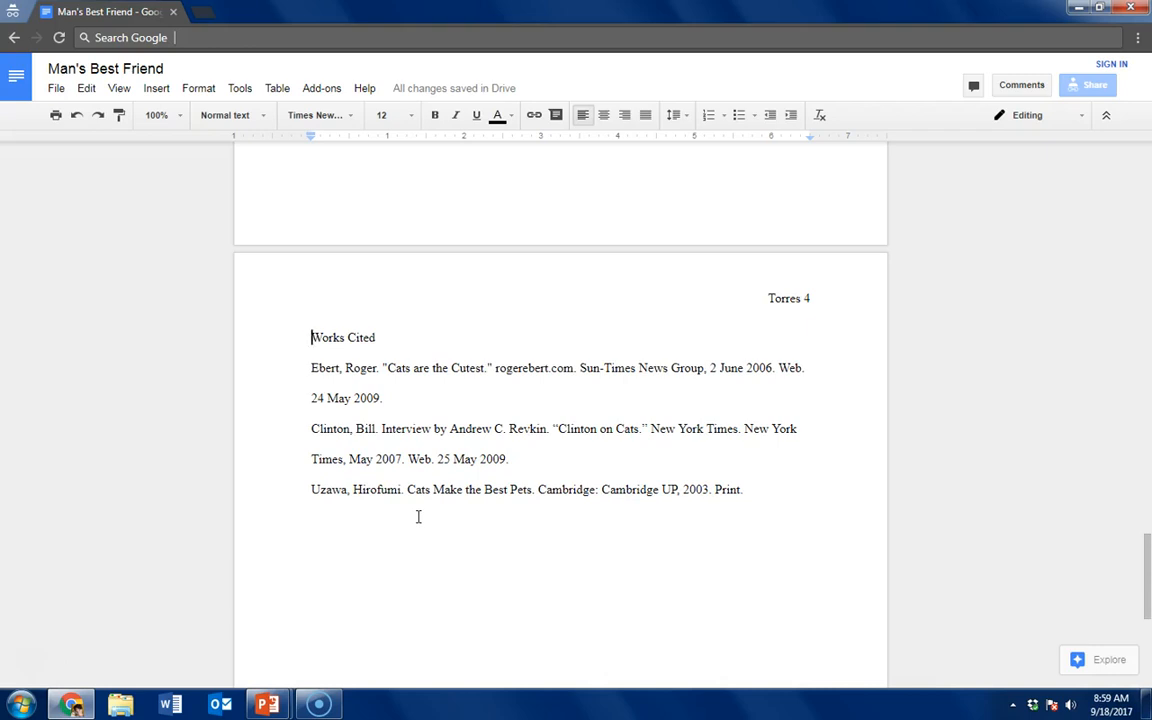
key(ctrl+shift+e)
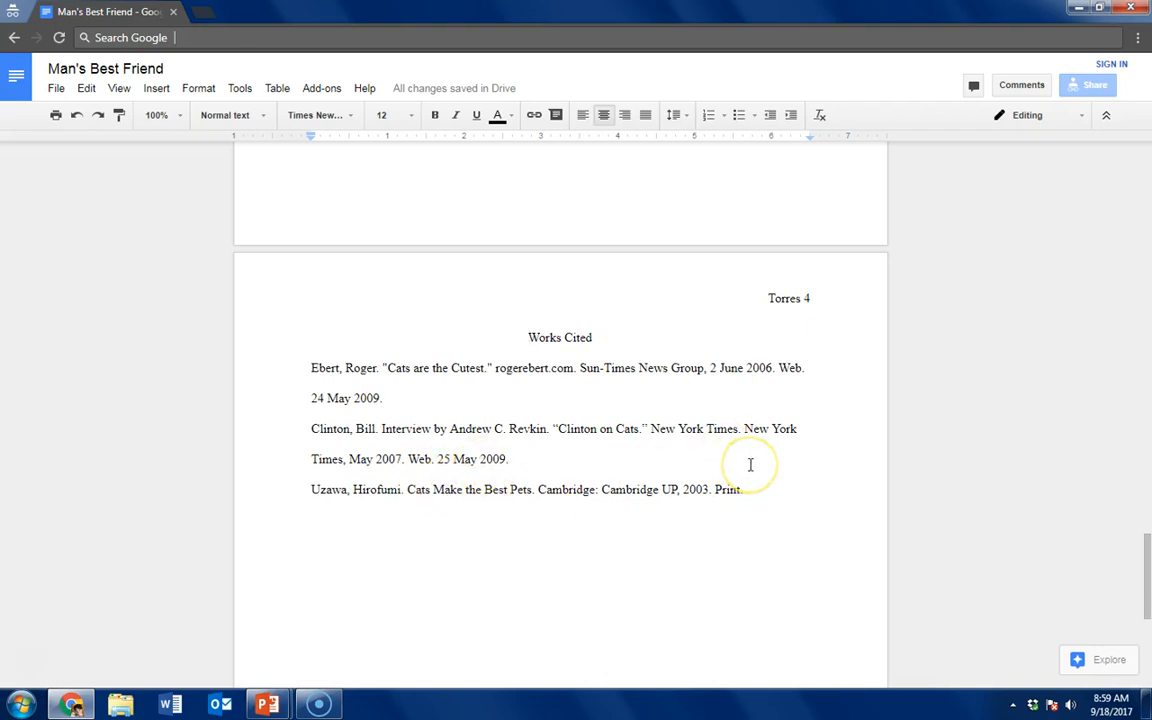
drag(745, 487, 303, 368)
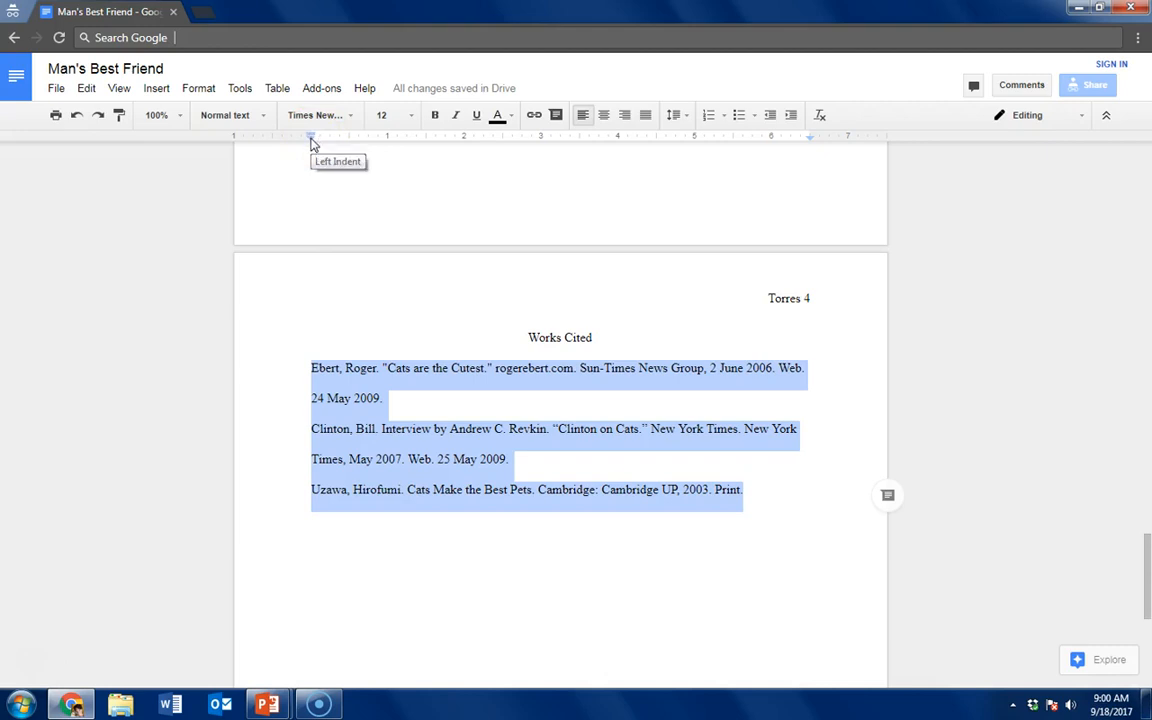
drag(313, 144, 350, 149)
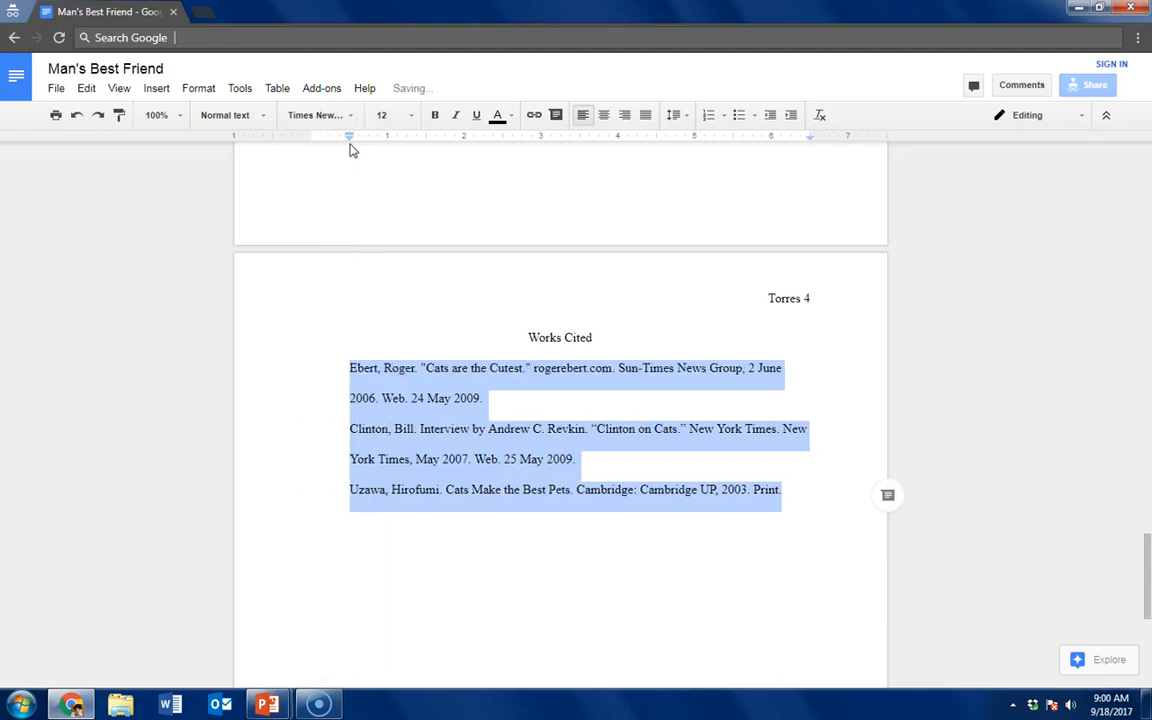
drag(350, 140, 313, 139)
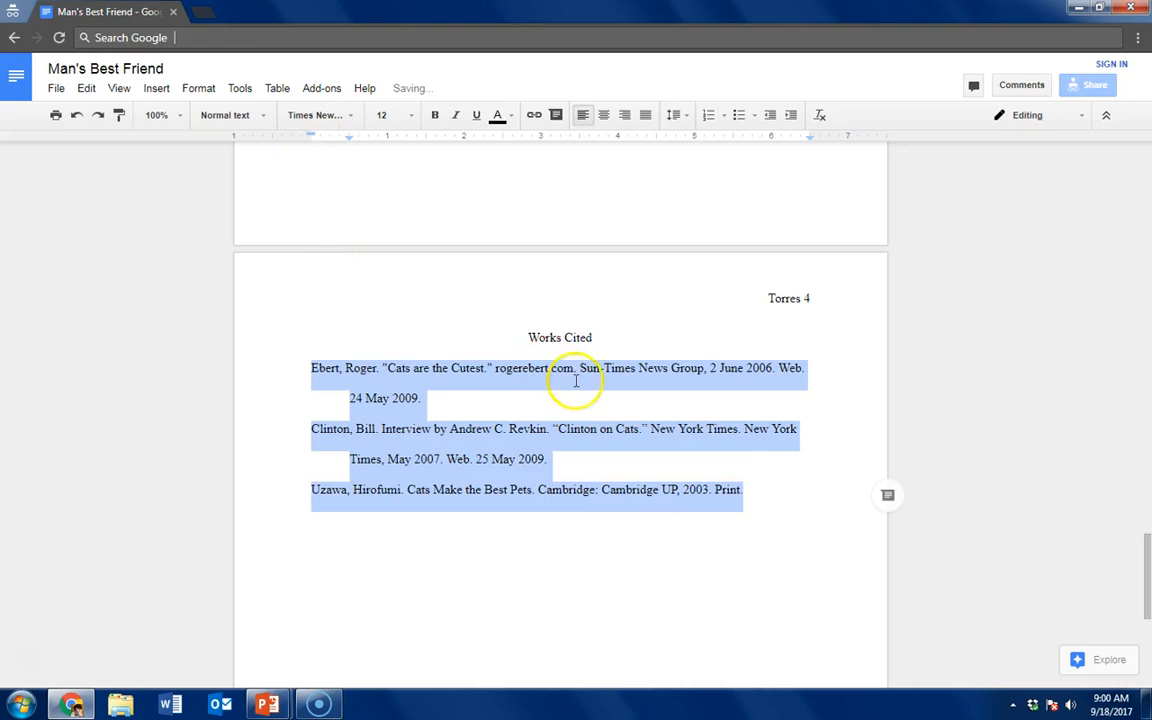
click(628, 582)
Look back through the essay to its first page, and switch to the PowerPoint slide show's Review summary slide
scroll(628, 582, up, 3)
scroll(628, 582, up, 10)
scroll(628, 582, up, 10)
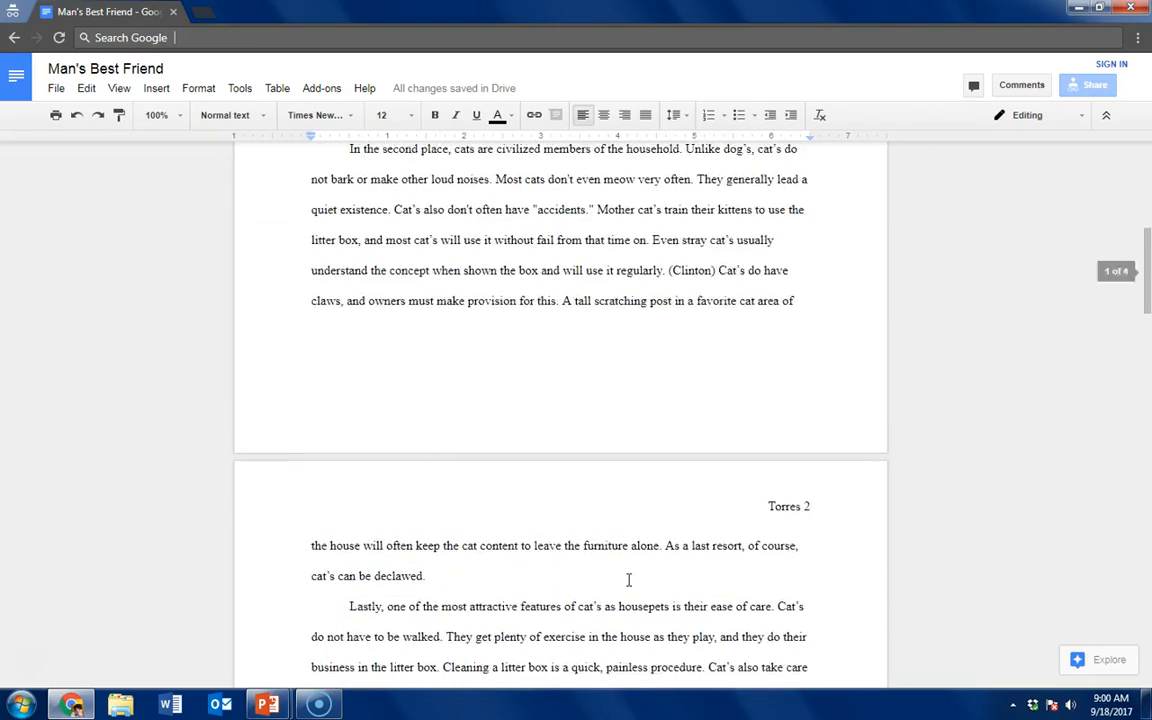
scroll(628, 580, up, 6)
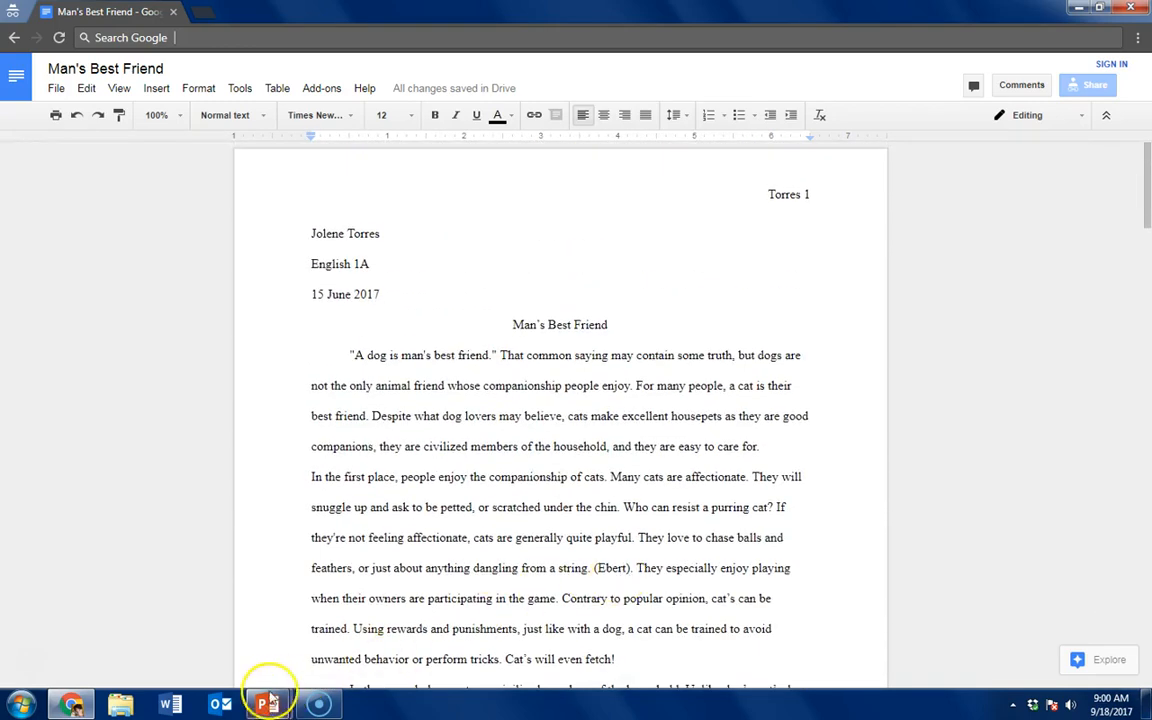
mouse_move(268, 700)
click(360, 622)
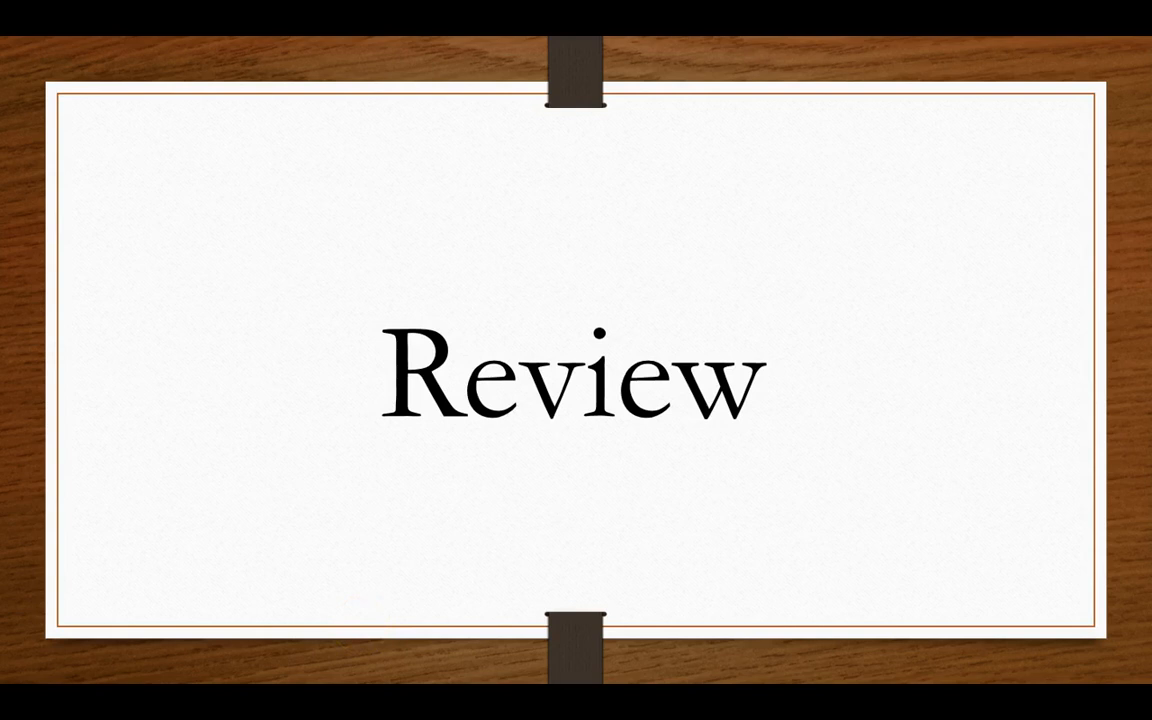
key(Right)
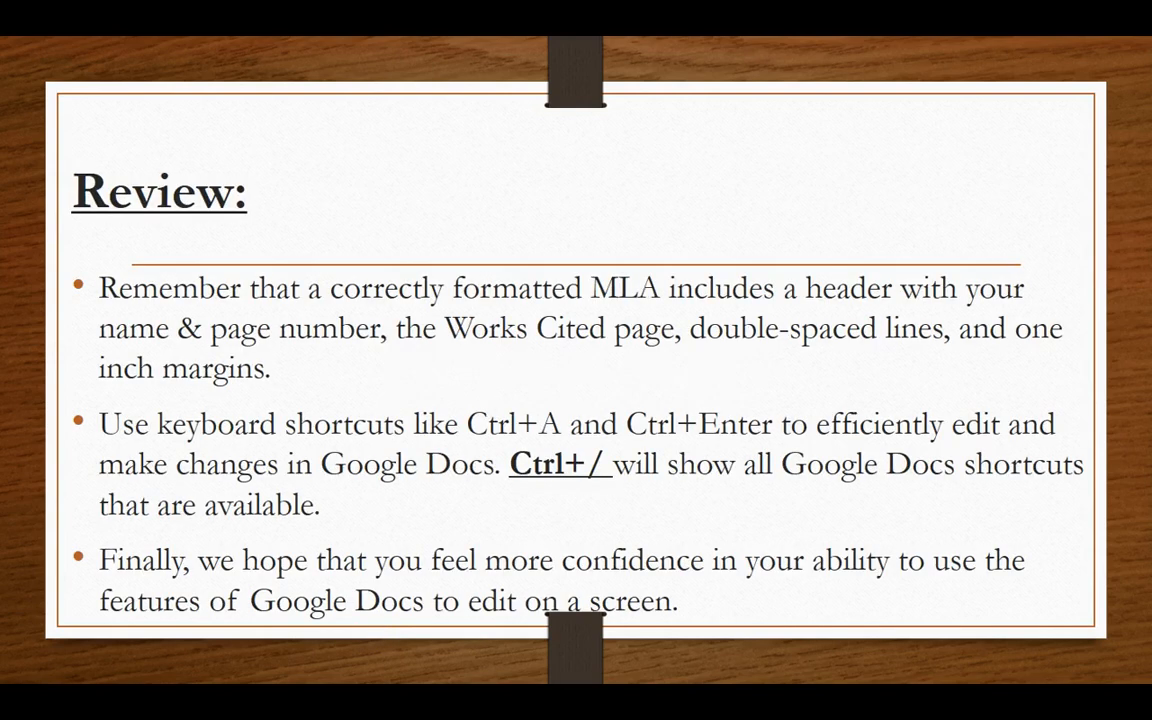